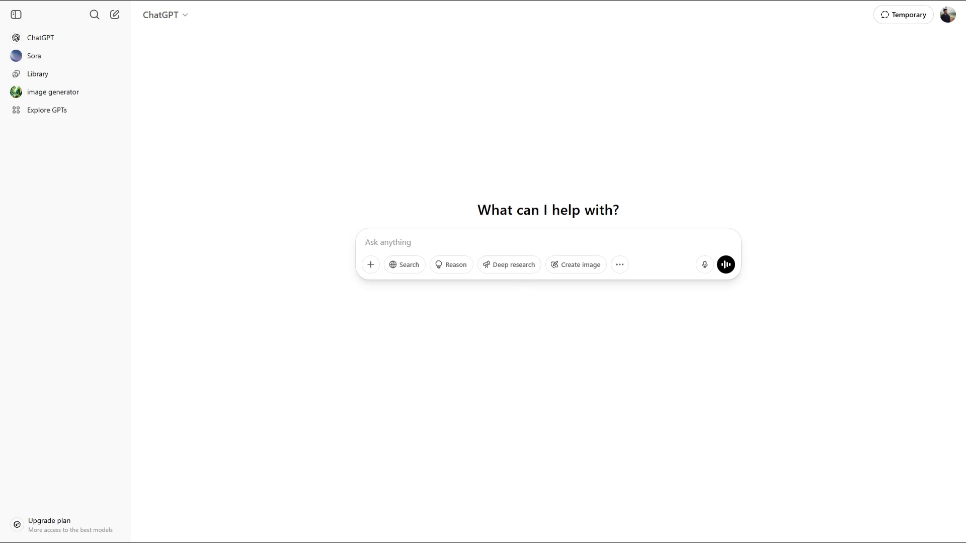
pyautogui.write('Generate a detailed survey for [Topic]')
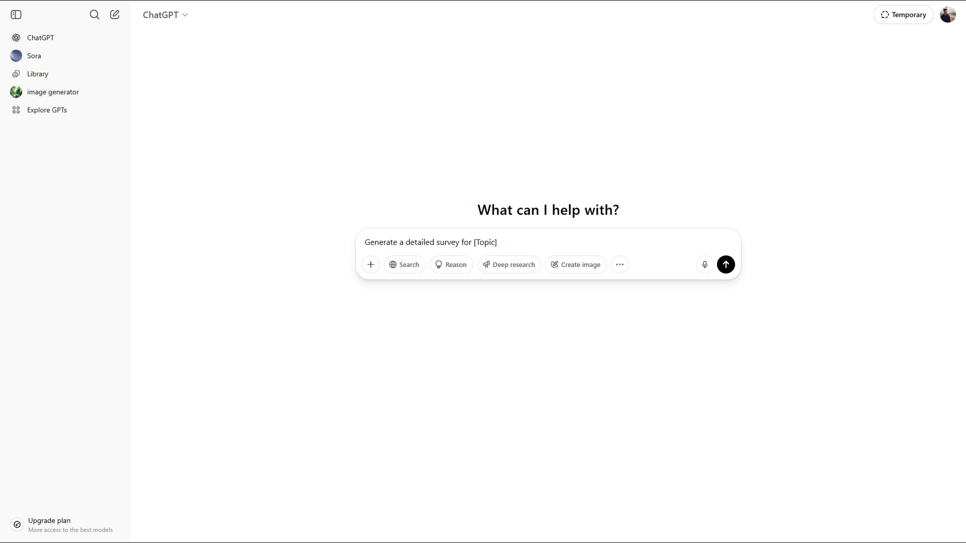
# Step: Edit the ChatGPT survey prompt so its brackets read 'Marketing Research' instead of 'Topic'
pyautogui.press('BackSpace')
pyautogui.press('BackSpace')
pyautogui.press('BackSpace')
pyautogui.write('Marketing Research')
pyautogui.hotkey('ctrl', 'a')
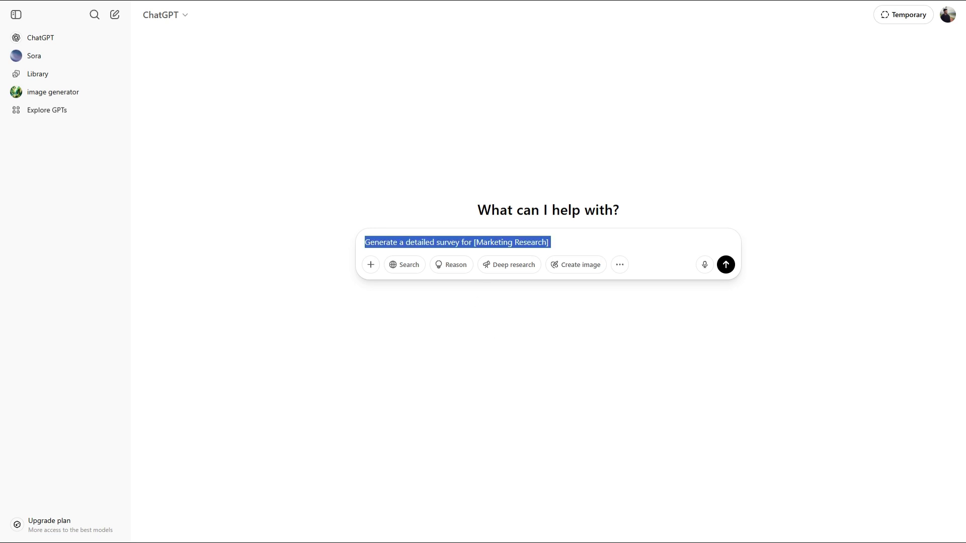
pyautogui.hotkey('ctrl', 'z')
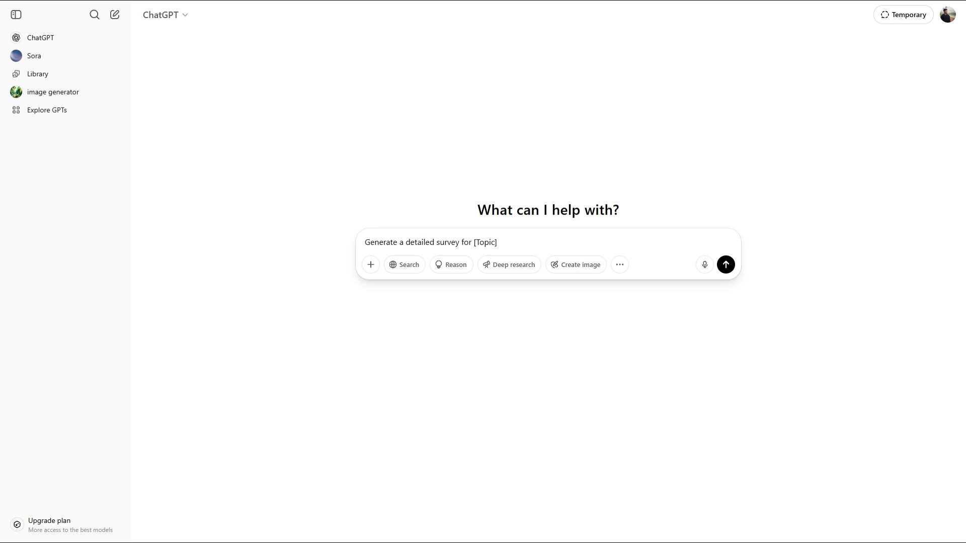
pyautogui.hotkey('ctrl', 'a')
pyautogui.write('Generate a detailed survey for [Topic] using this content [Text]')
pyautogui.doubleClick(581, 242)
pyautogui.hotkey('ctrl', 'a')
pyautogui.hotkey('ctrl', 'v')
pyautogui.press('BackSpace')
pyautogui.press('BackSpace')
pyautogui.press('BackSpace')
pyautogui.write('Marketing Research')
# Step: Send the Marketing Research survey request and review the fifteen-question reply
pyautogui.click(725, 264)
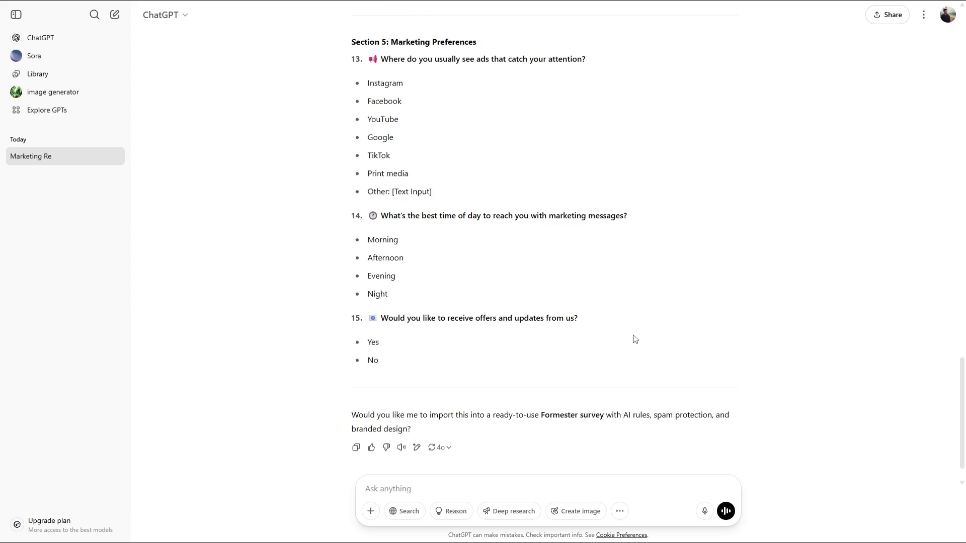
pyautogui.scroll(5, 634, 339)
pyautogui.scroll(5, 634, 339)
pyautogui.scroll(5, 634, 339)
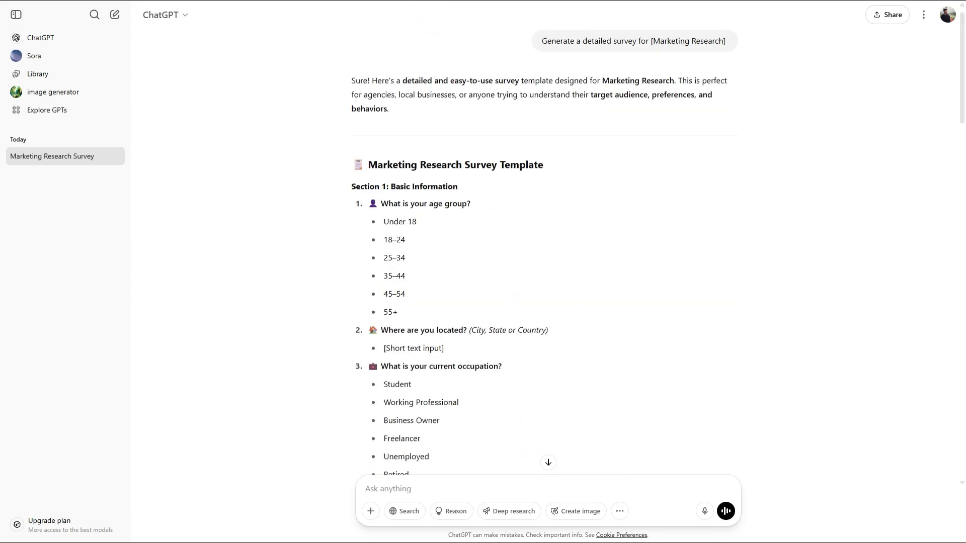
pyautogui.scroll(-10, 635, 336)
pyautogui.scroll(-10, 634, 335)
pyautogui.scroll(-5, 634, 336)
pyautogui.scroll(3, 634, 335)
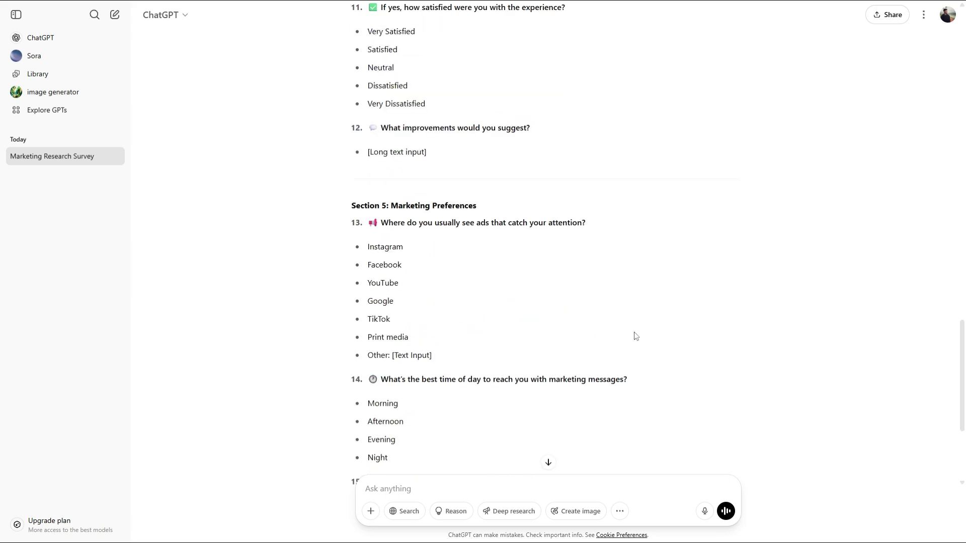
pyautogui.scroll(3, 634, 336)
pyautogui.scroll(-4, 634, 334)
pyautogui.scroll(1, 634, 334)
pyautogui.scroll(-2, 634, 335)
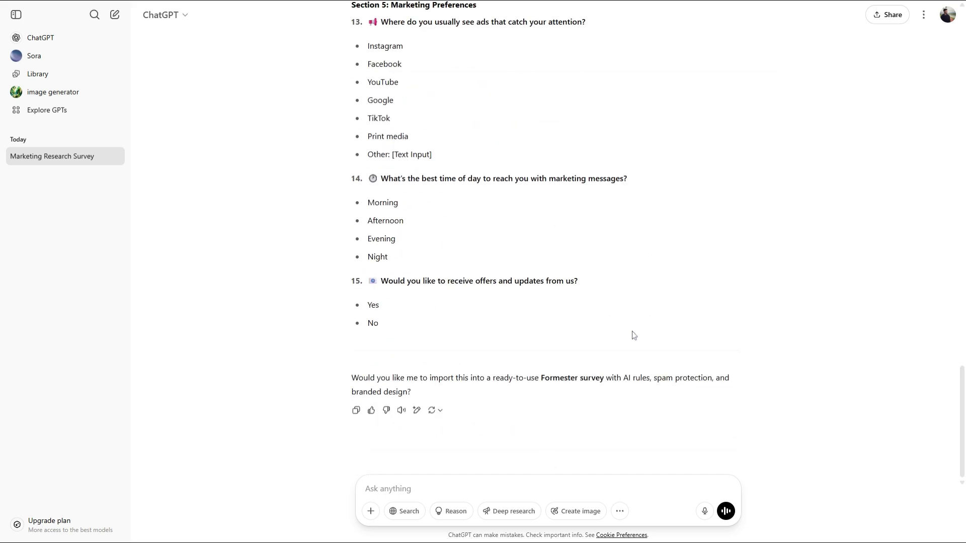
pyautogui.scroll(1, 615, 332)
pyautogui.scroll(5, 615, 332)
pyautogui.scroll(5, 615, 332)
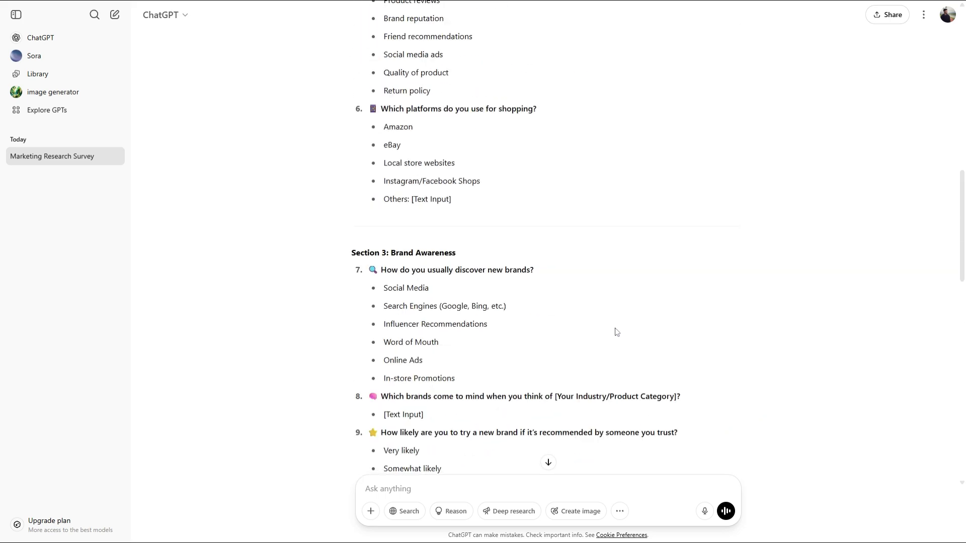
pyautogui.scroll(4, 615, 332)
pyautogui.scroll(5, 615, 332)
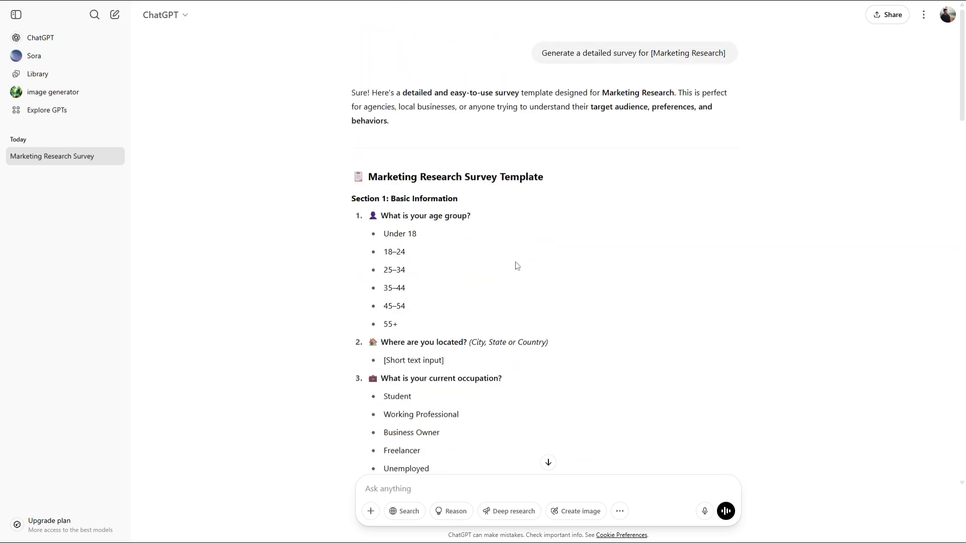
pyautogui.scroll(-2, 484, 278)
pyautogui.scroll(-2, 498, 283)
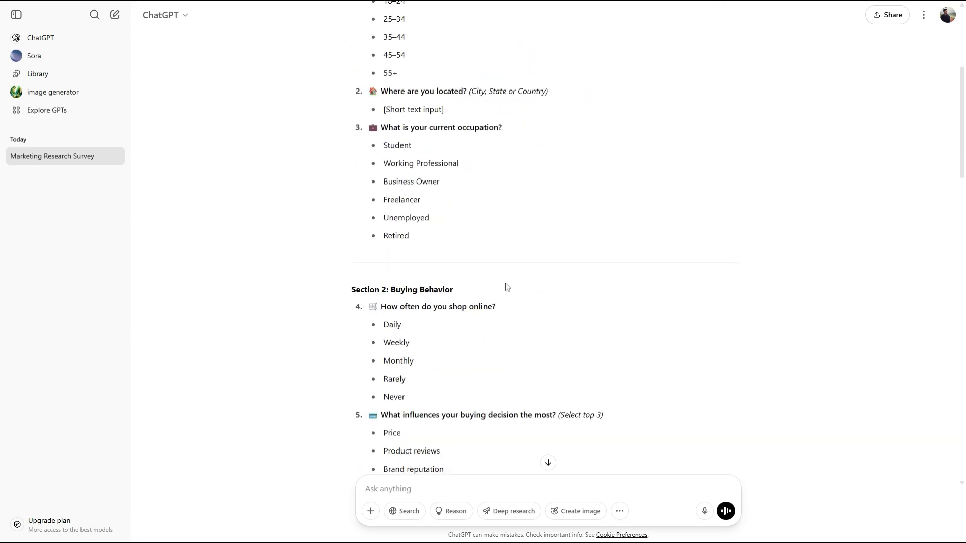
pyautogui.scroll(-1, 507, 285)
pyautogui.scroll(-8, 509, 285)
pyautogui.scroll(-6, 552, 340)
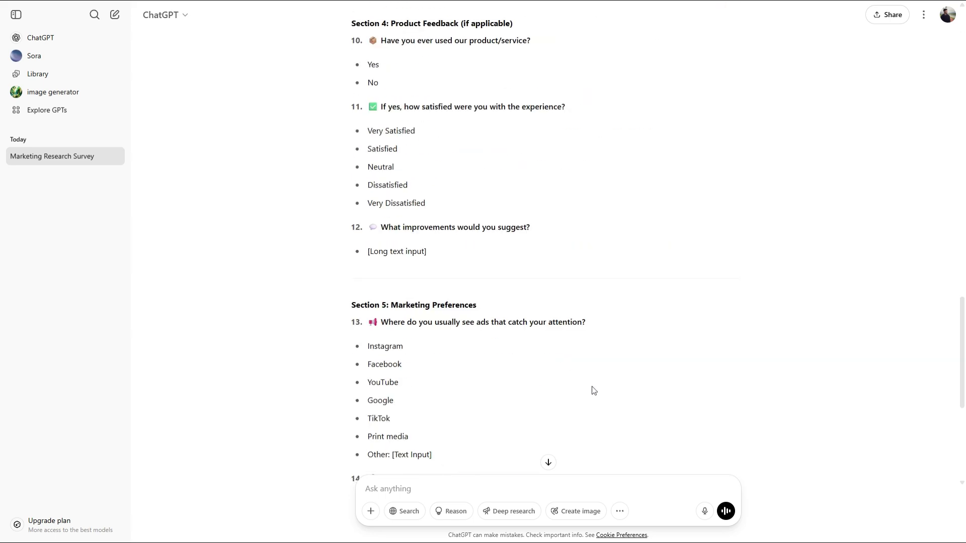
pyautogui.scroll(-5, 593, 390)
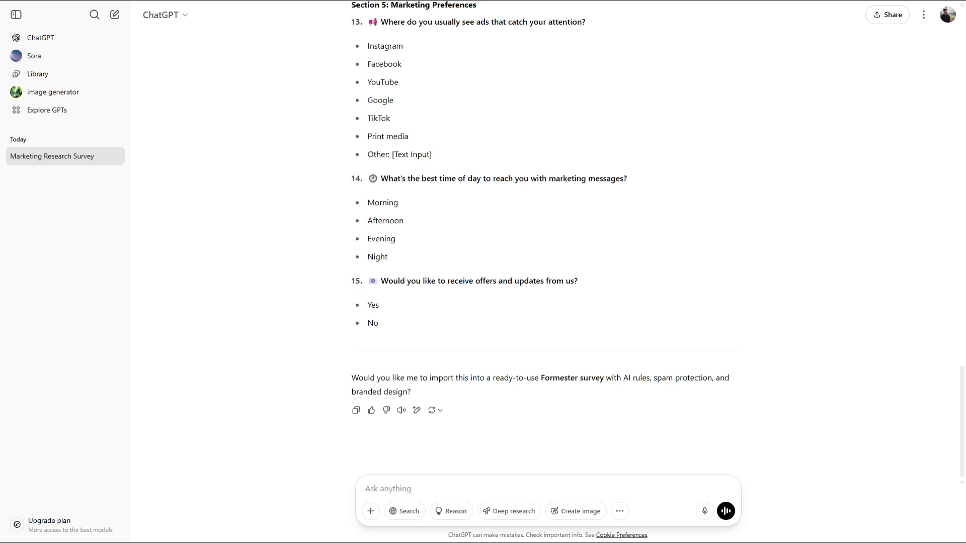
pyautogui.write('Generate a google form script for the above survey.')
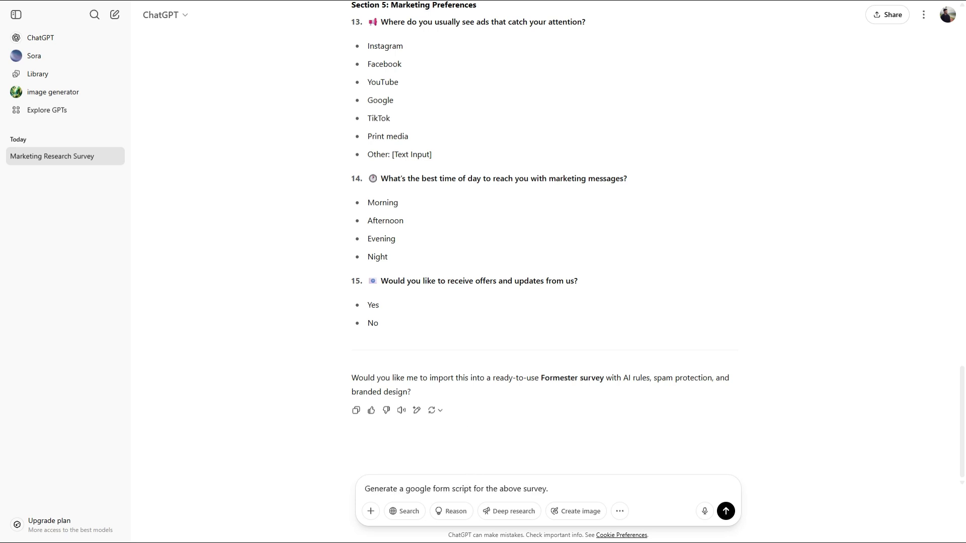
# Step: Ask ChatGPT for a Google Form script for the survey and copy the code
pyautogui.click(726, 512)
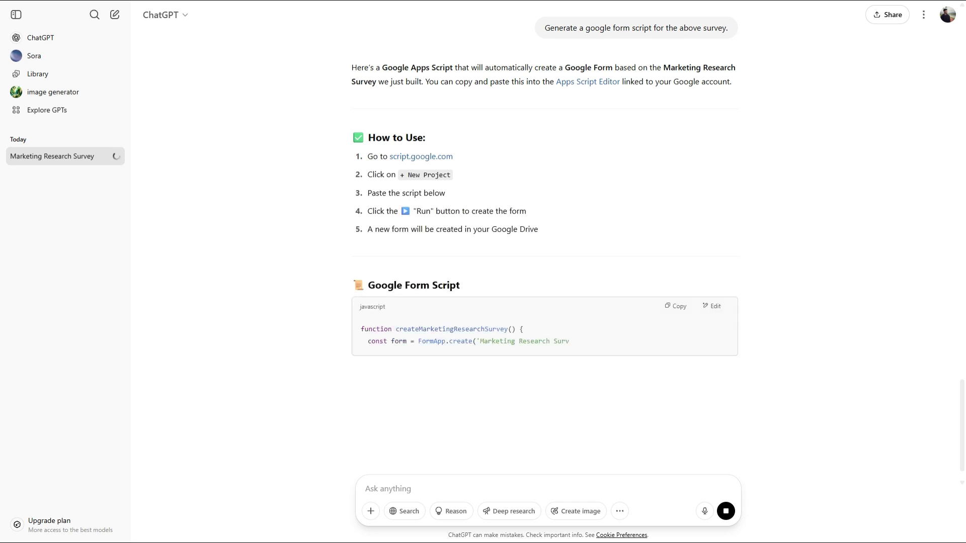
pyautogui.scroll(-2, 806, 422)
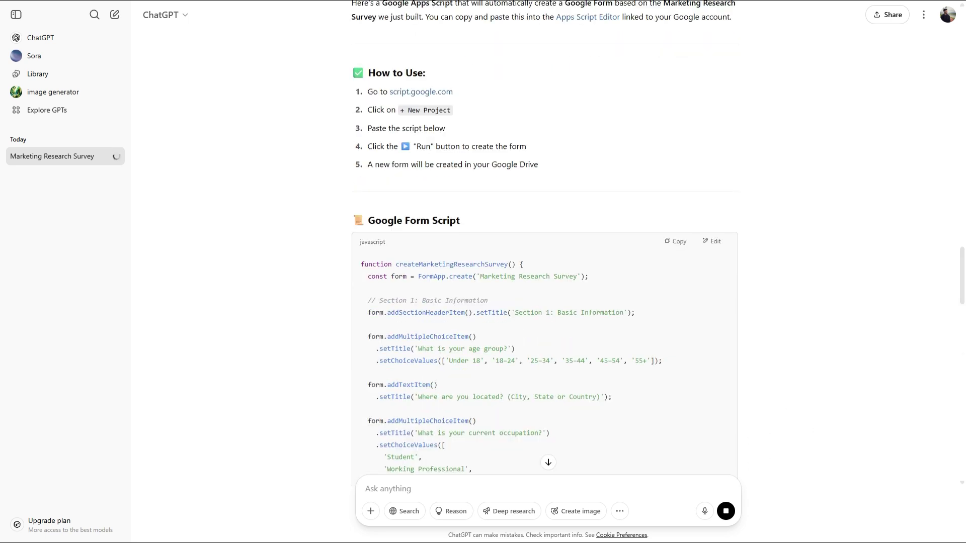
pyautogui.scroll(1, 776, 306)
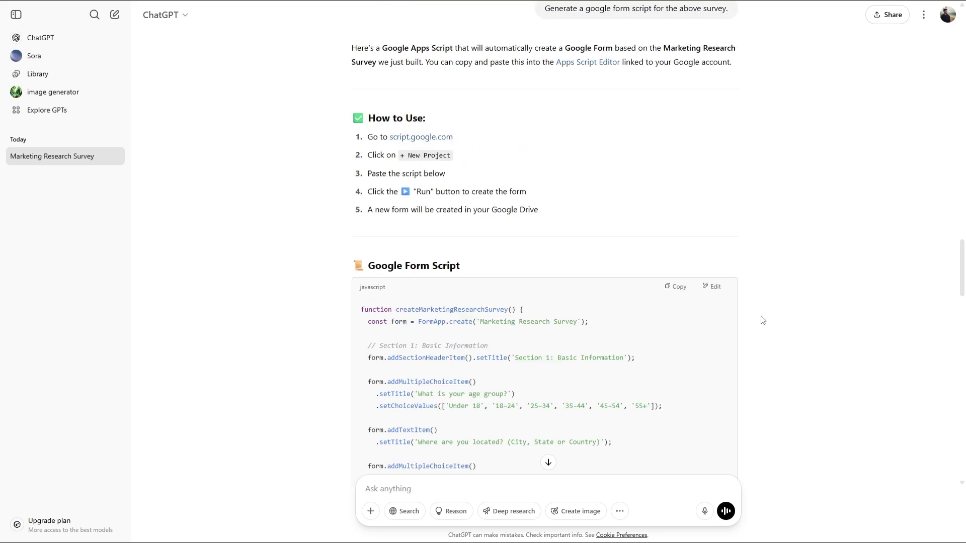
pyautogui.scroll(-2, 761, 317)
pyautogui.scroll(-4, 760, 318)
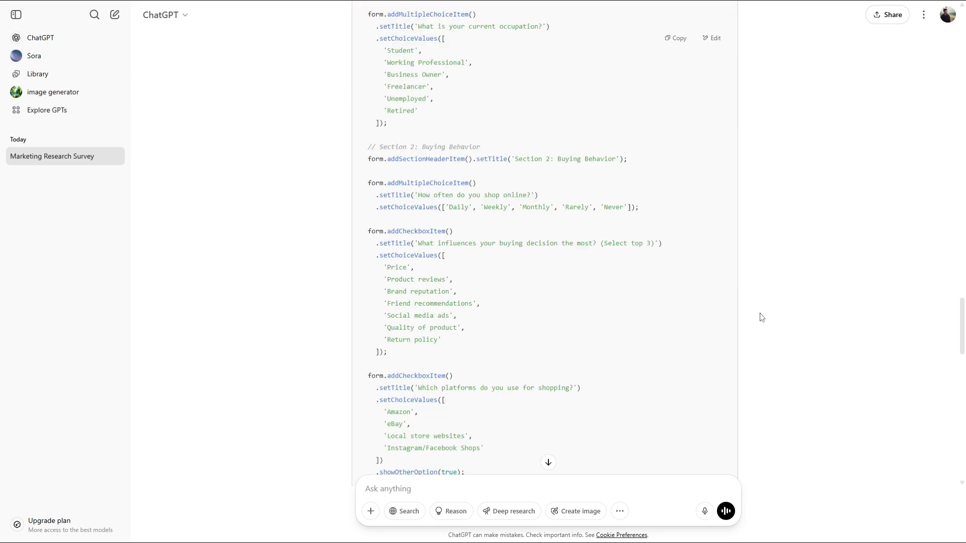
pyautogui.scroll(-4, 748, 317)
pyautogui.scroll(-4, 717, 325)
pyautogui.scroll(-2, 680, 335)
pyautogui.scroll(5, 669, 339)
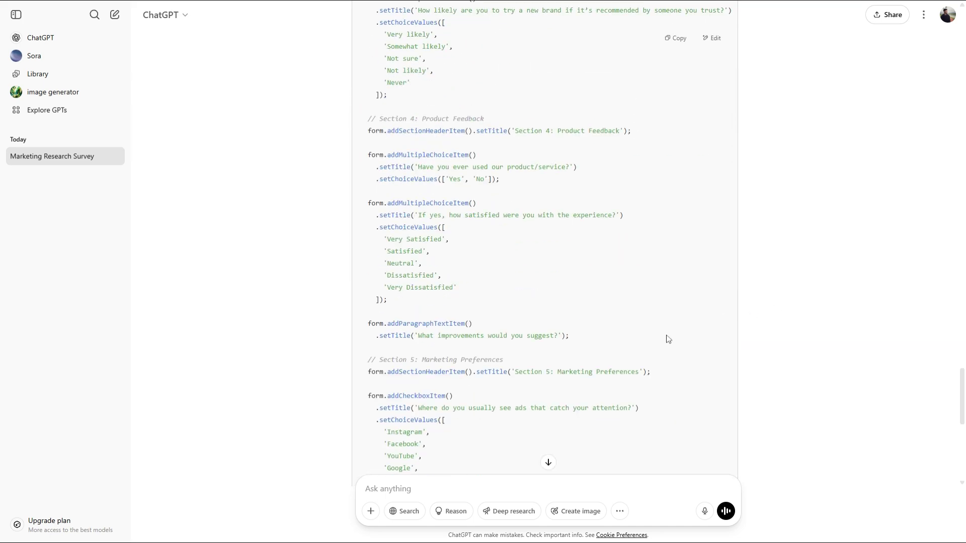
pyautogui.scroll(5, 666, 344)
pyautogui.scroll(5, 664, 349)
pyautogui.scroll(3, 662, 354)
pyautogui.click(674, 337)
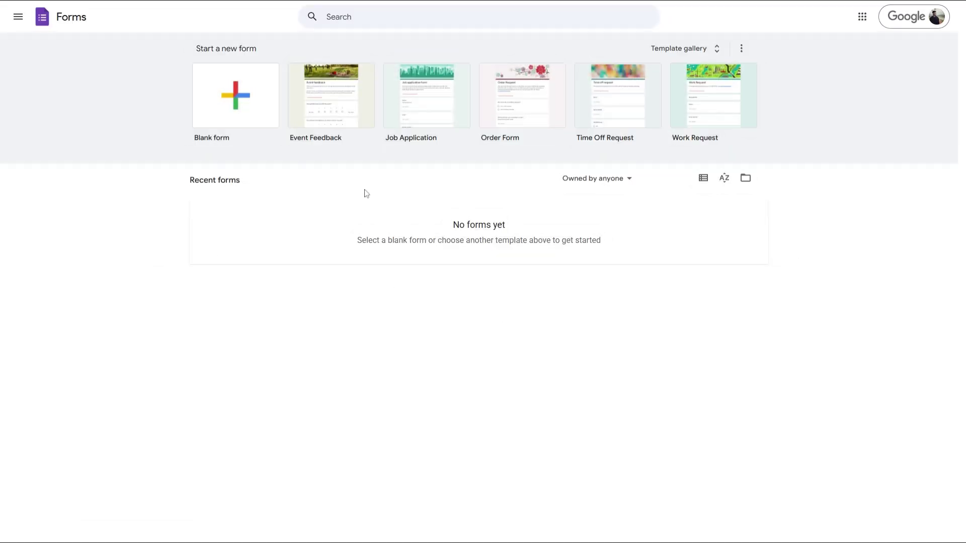
# Step: Create a blank form and open its three-dot menu to reach Apps Script
pyautogui.click(249, 103)
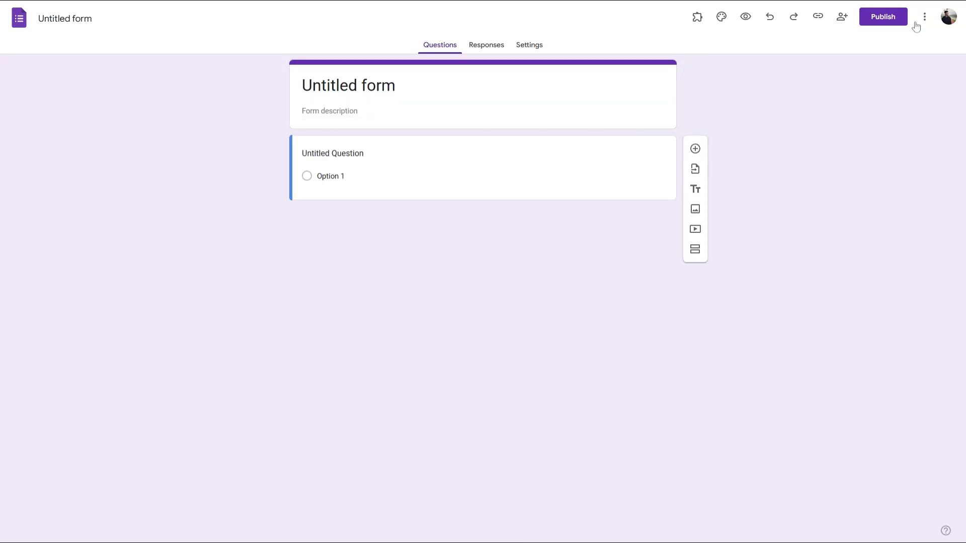
pyautogui.click(925, 17)
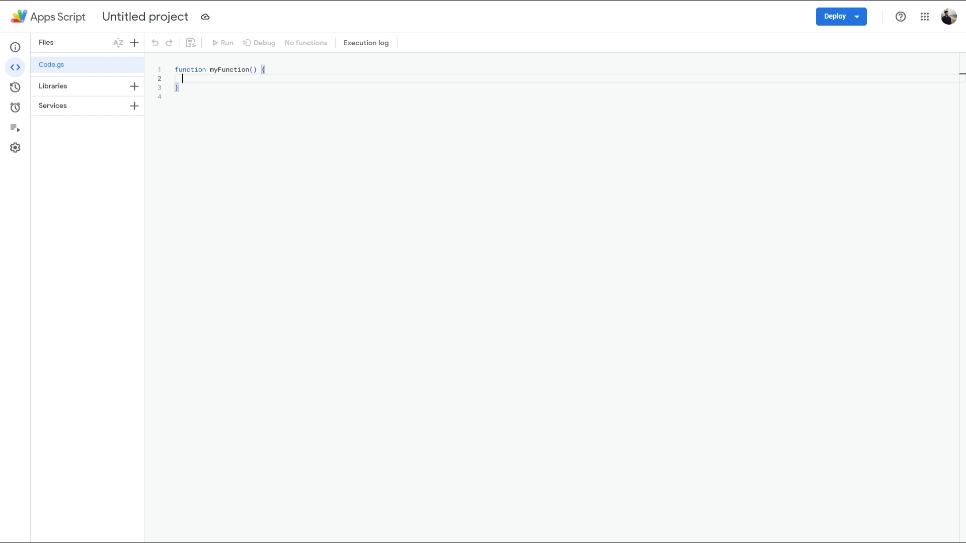
# Step: Rename the project 'Marketing Research Survey' and replace Code.gs with the copied survey script
pyautogui.click(148, 18)
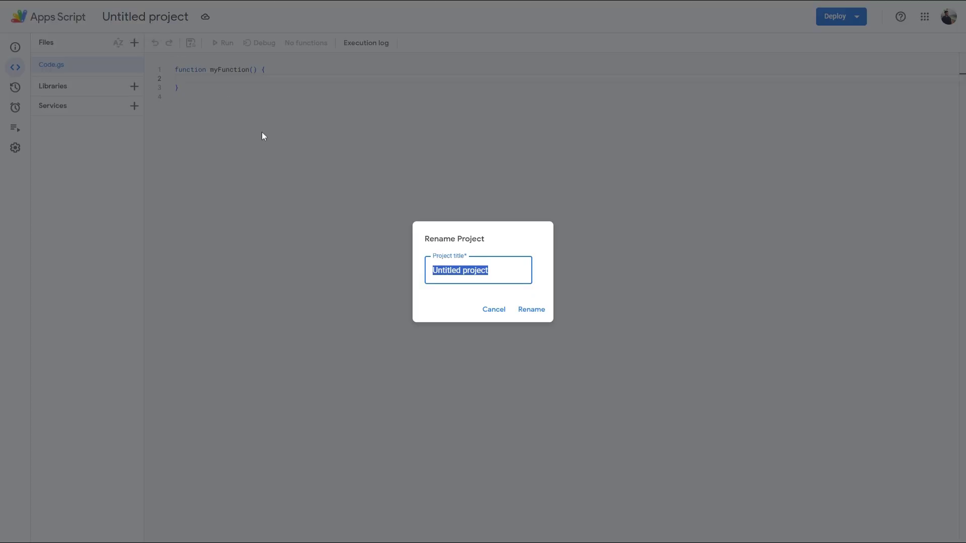
pyautogui.write('Mar')
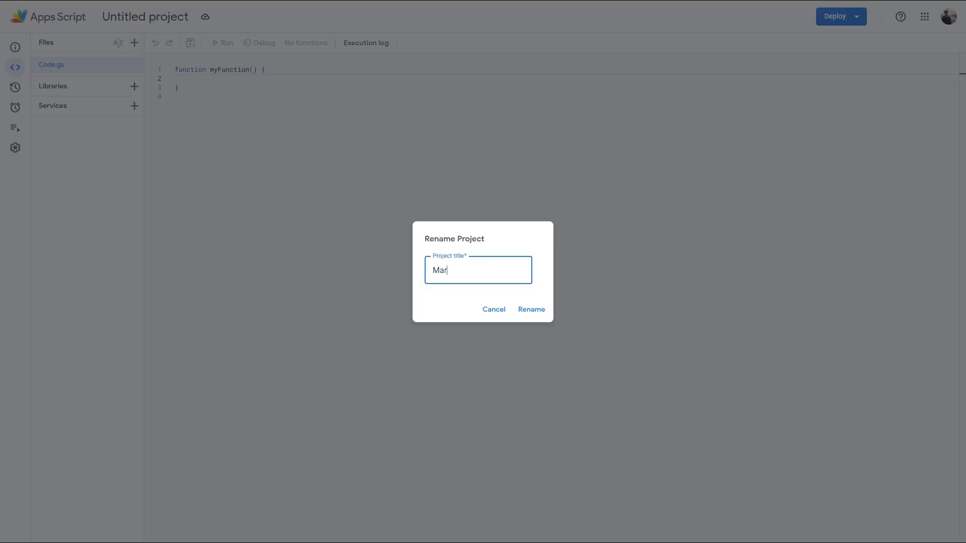
pyautogui.write('keting Resear')
pyautogui.write('ch Survey')
pyautogui.click(532, 310)
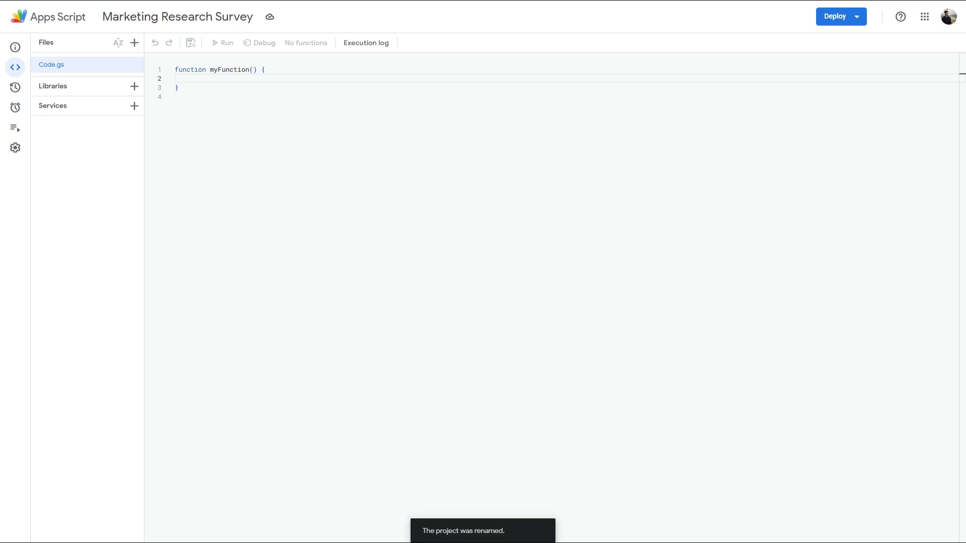
pyautogui.hotkey('ctrl', 'a')
pyautogui.press('Delete')
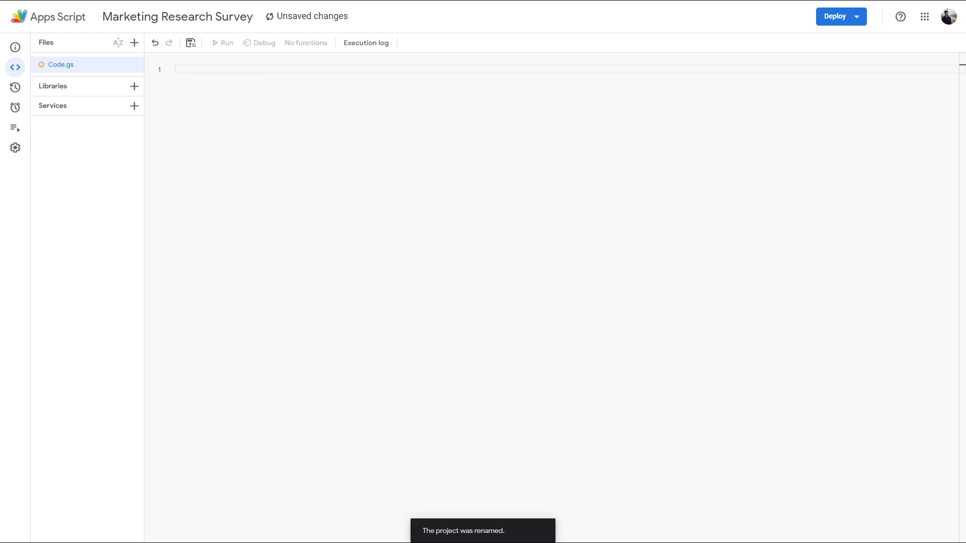
pyautogui.hotkey('ctrl', 'v')
pyautogui.scroll(5, 552, 302)
pyautogui.scroll(5, 551, 303)
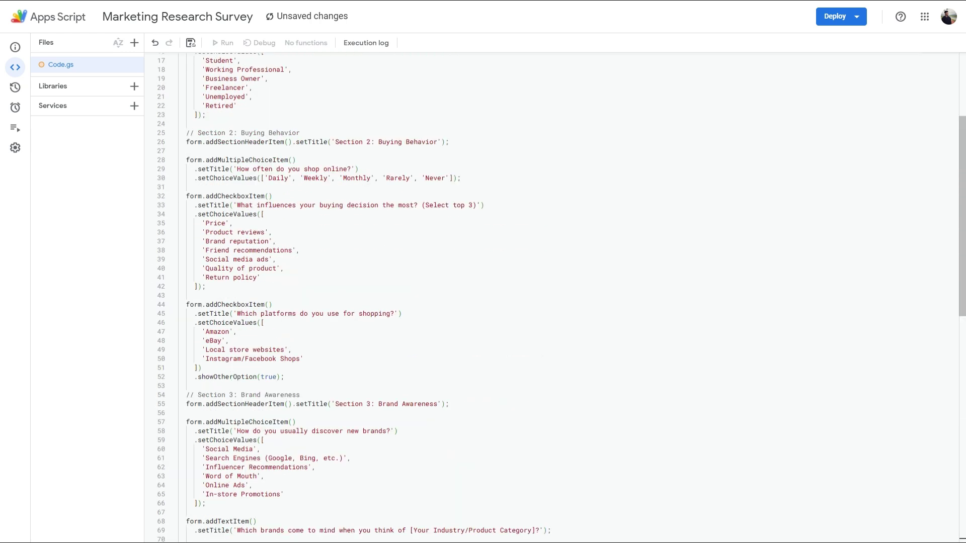
pyautogui.scroll(3, 551, 303)
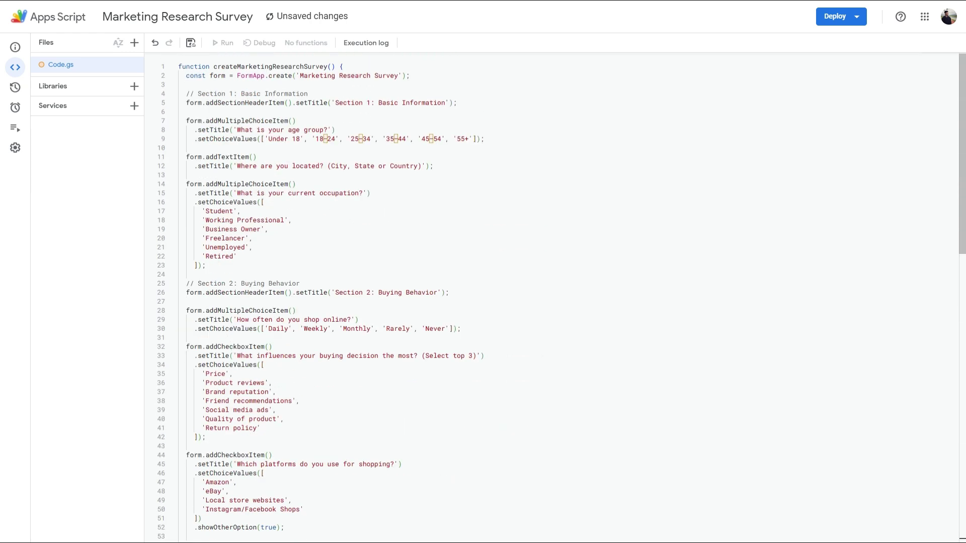
# Step: Save and run the survey script, authorizing permissions until the log shows 'Execution completed'
pyautogui.click(191, 44)
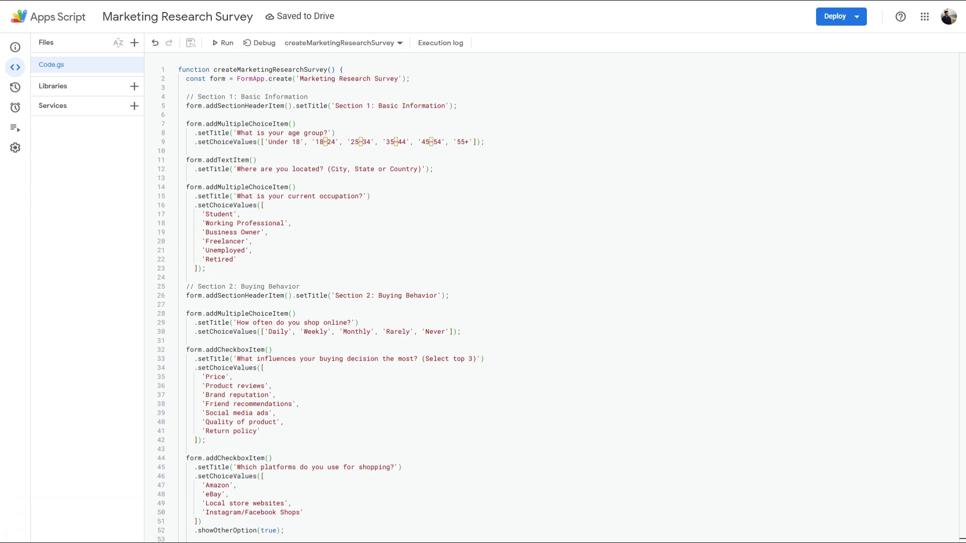
pyautogui.click(229, 45)
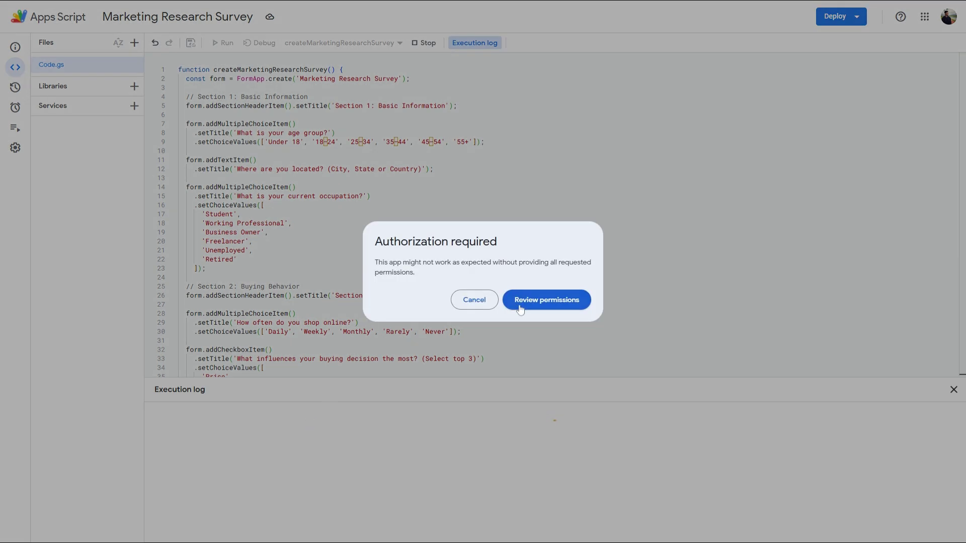
pyautogui.click(546, 300)
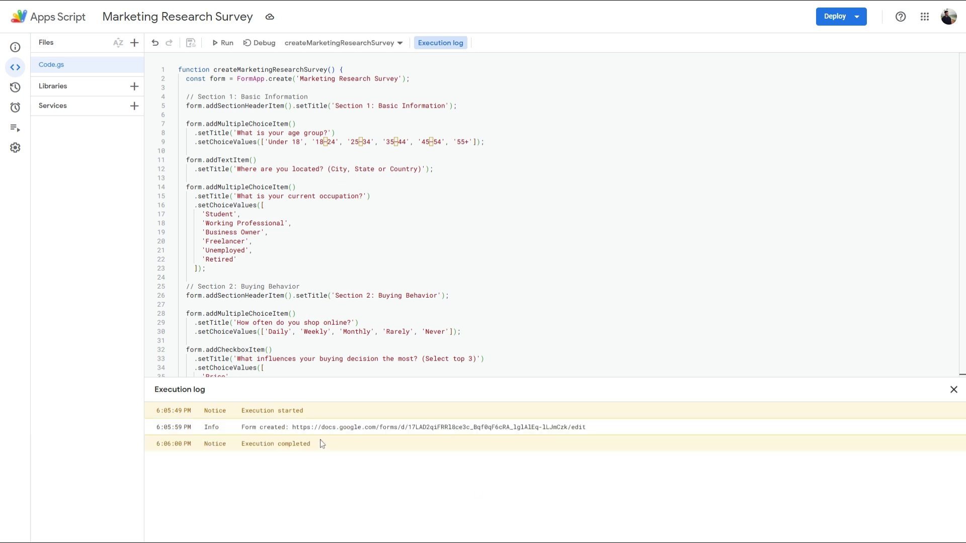
pyautogui.moveTo(320, 442); pyautogui.dragTo(241, 444)
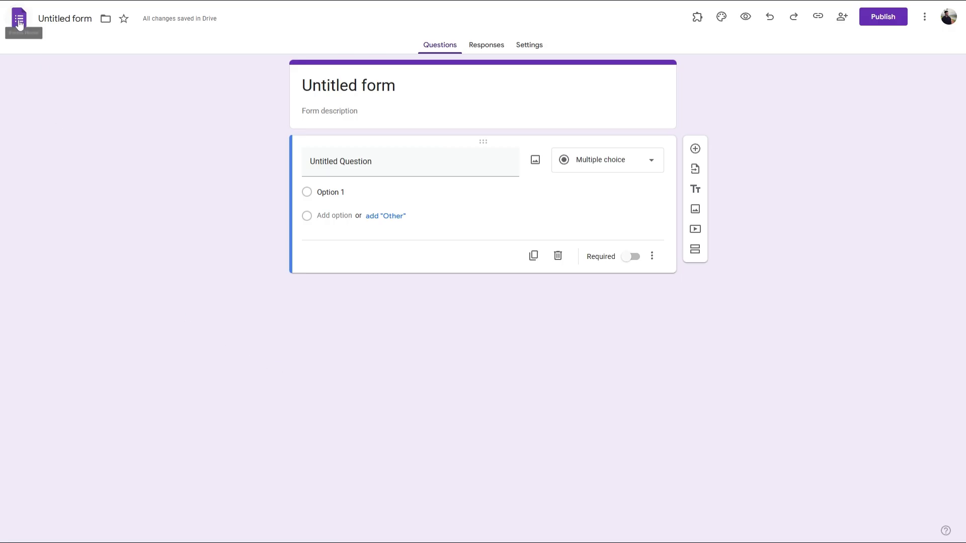
# Step: Return to the Forms home page and open the Marketing Research Survey form
pyautogui.click(19, 25)
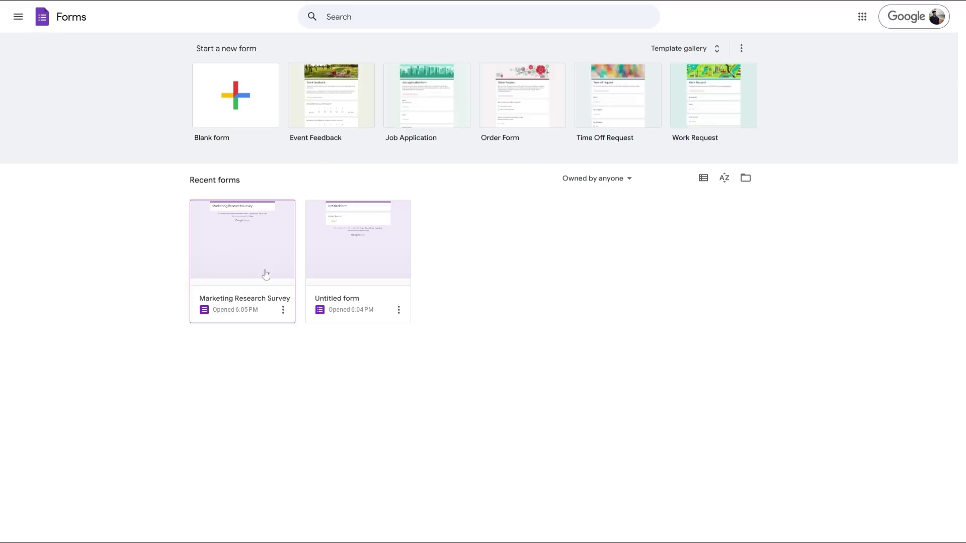
pyautogui.click(257, 246)
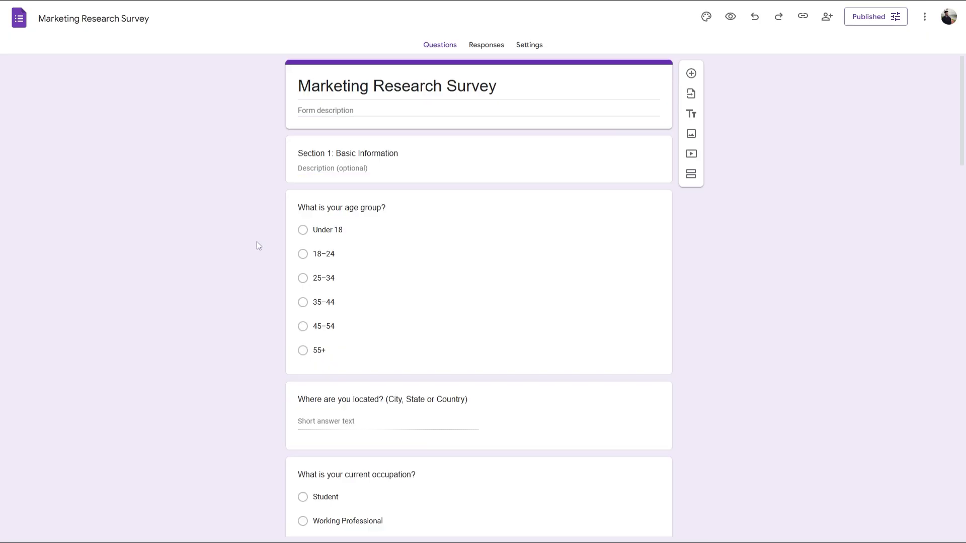
pyautogui.scroll(-4, 509, 297)
pyautogui.scroll(-4, 512, 296)
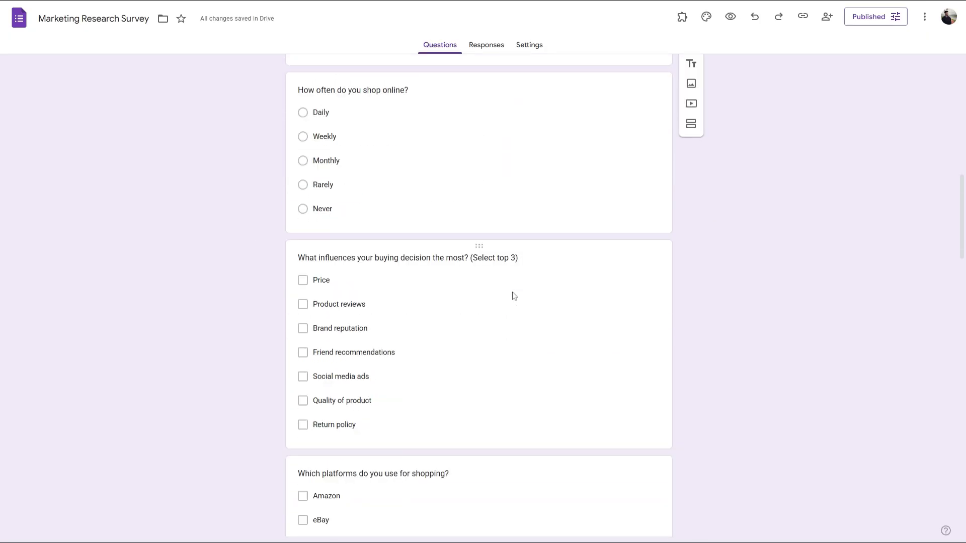
pyautogui.scroll(-5, 512, 296)
pyautogui.scroll(-3, 512, 294)
pyautogui.scroll(-4, 512, 294)
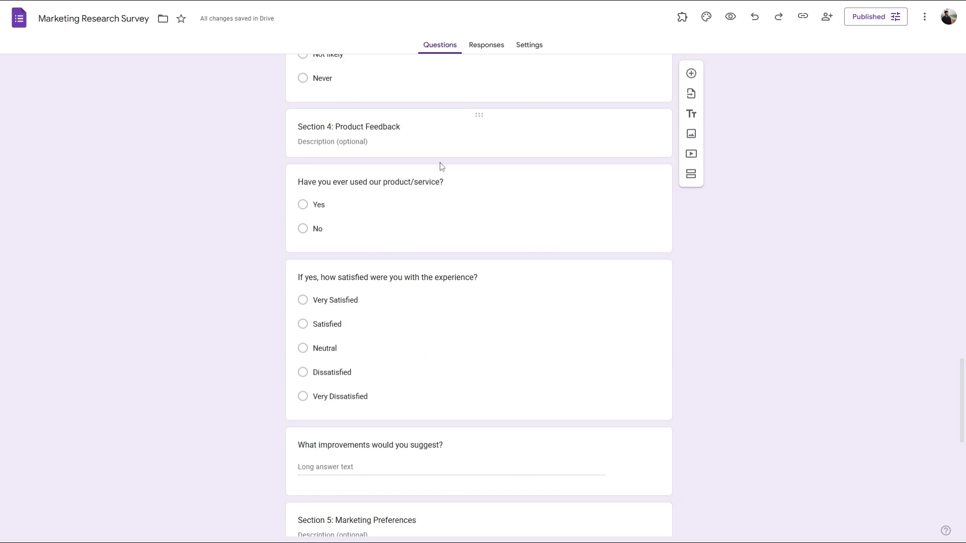
pyautogui.scroll(-6, 440, 401)
pyautogui.scroll(3, 441, 401)
pyautogui.scroll(6, 440, 401)
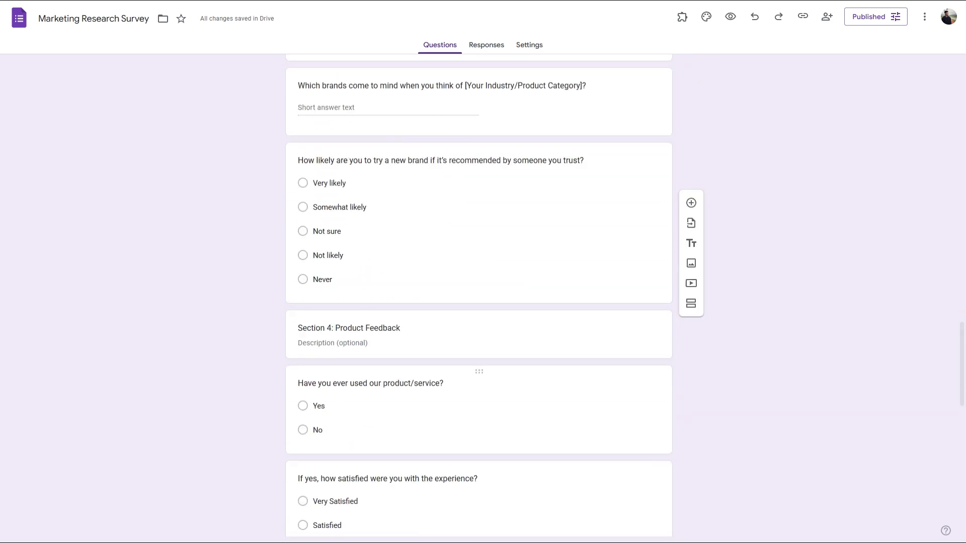
pyautogui.scroll(10, 431, 384)
pyautogui.scroll(10, 427, 369)
pyautogui.scroll(2, 427, 369)
pyautogui.scroll(5, 398, 248)
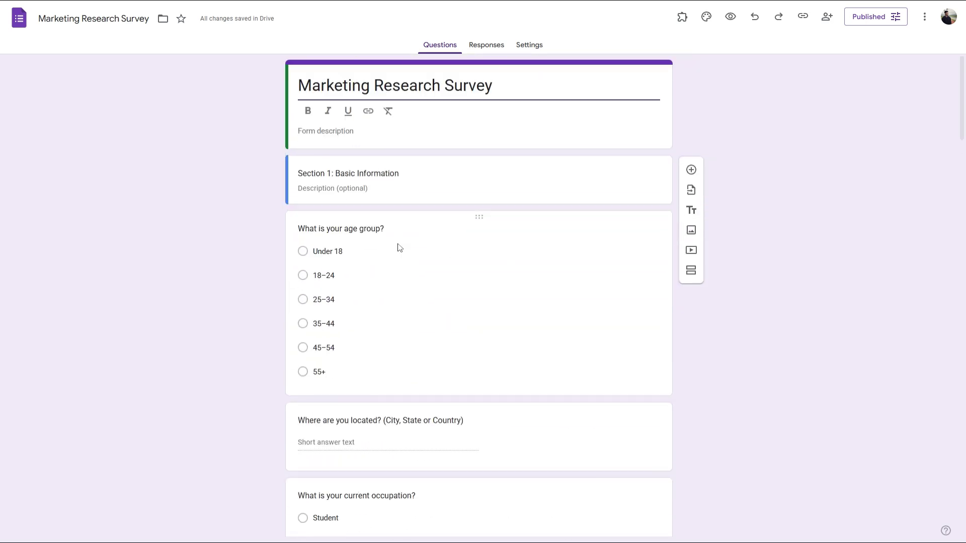
pyautogui.scroll(-3, 428, 403)
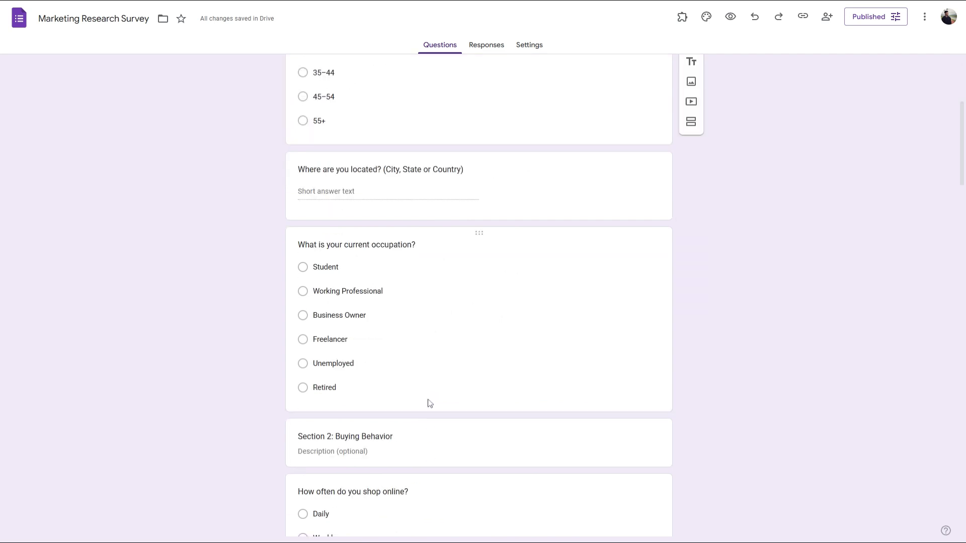
pyautogui.scroll(3, 629, 387)
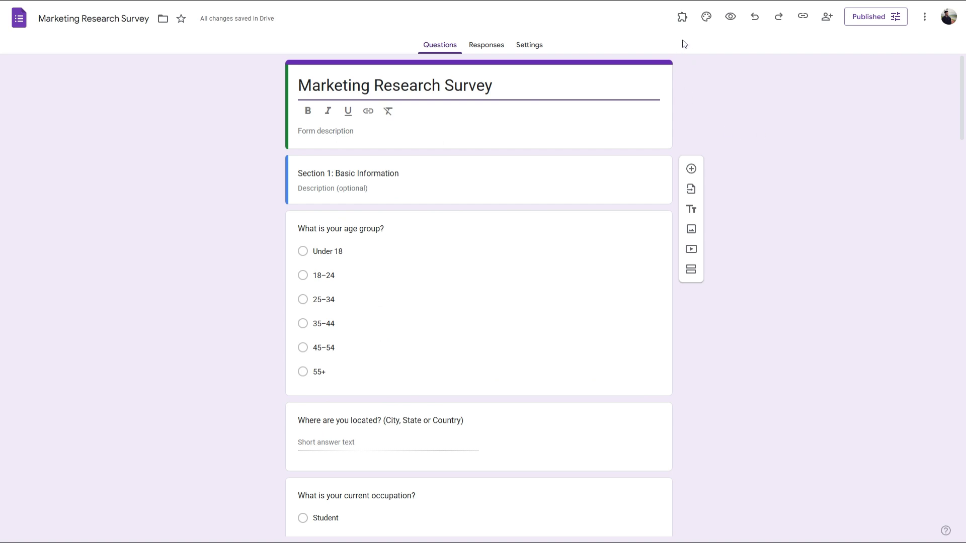
# Step: Set the header, question and body text fonts to Open Sans
pyautogui.click(706, 17)
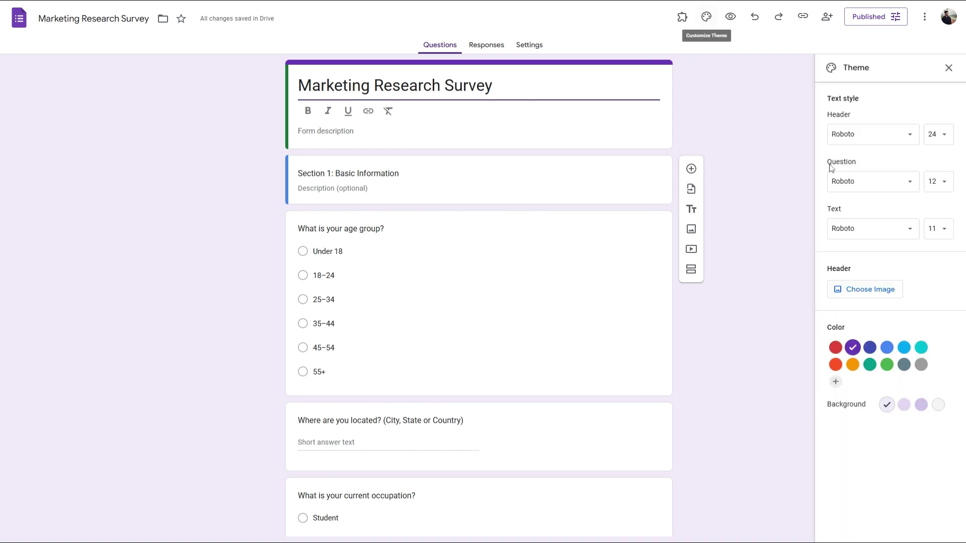
pyautogui.click(870, 135)
pyautogui.click(865, 197)
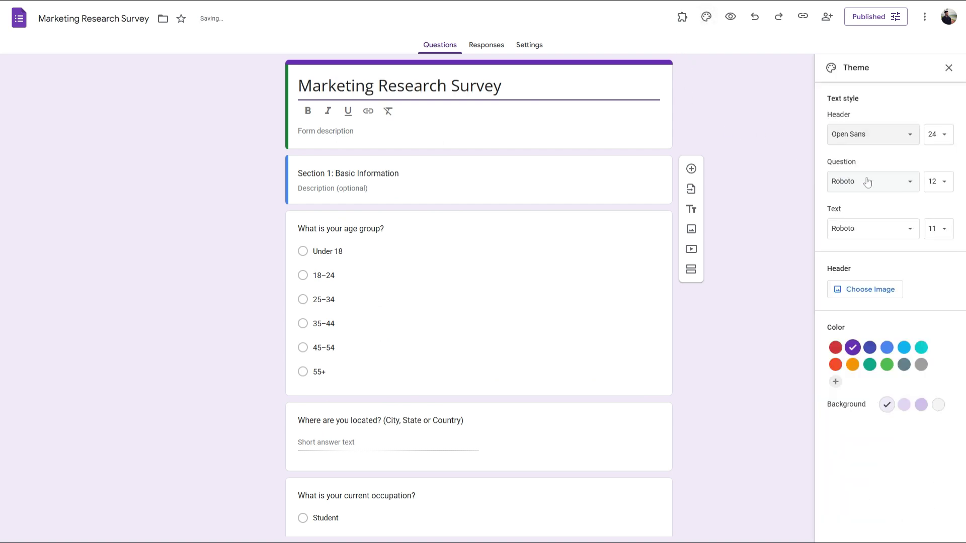
pyautogui.click(868, 247)
pyautogui.click(868, 229)
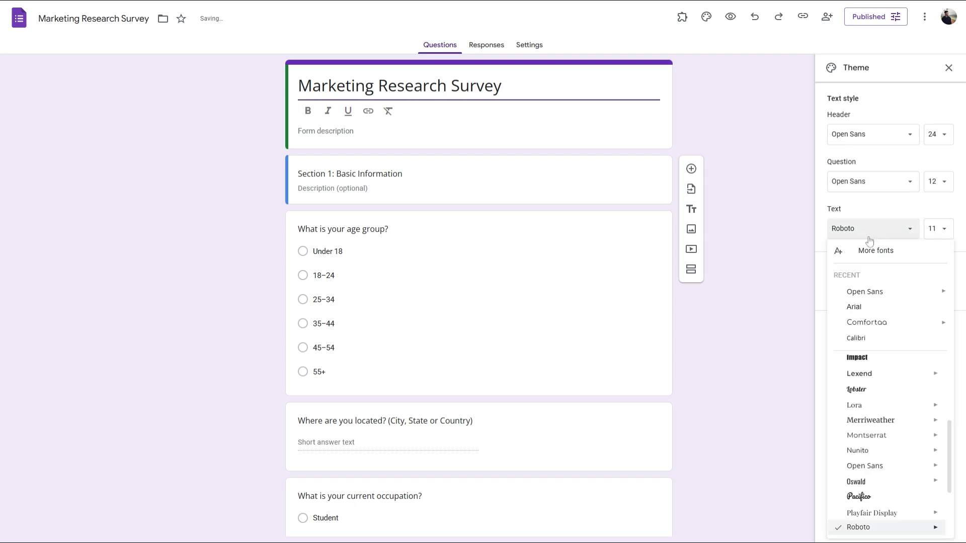
pyautogui.click(868, 290)
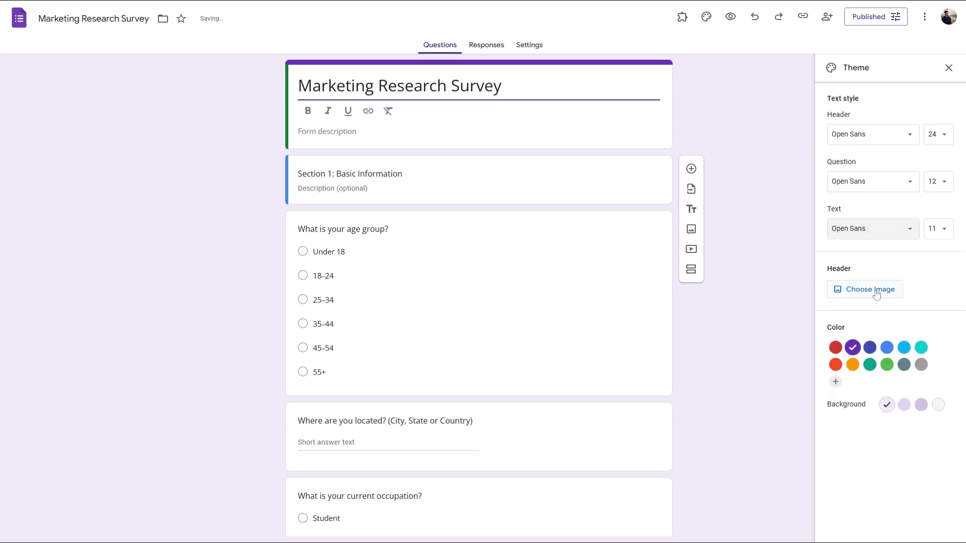
# Step: Insert the painted-hands photo as the header image and change the theme colour
pyautogui.click(876, 292)
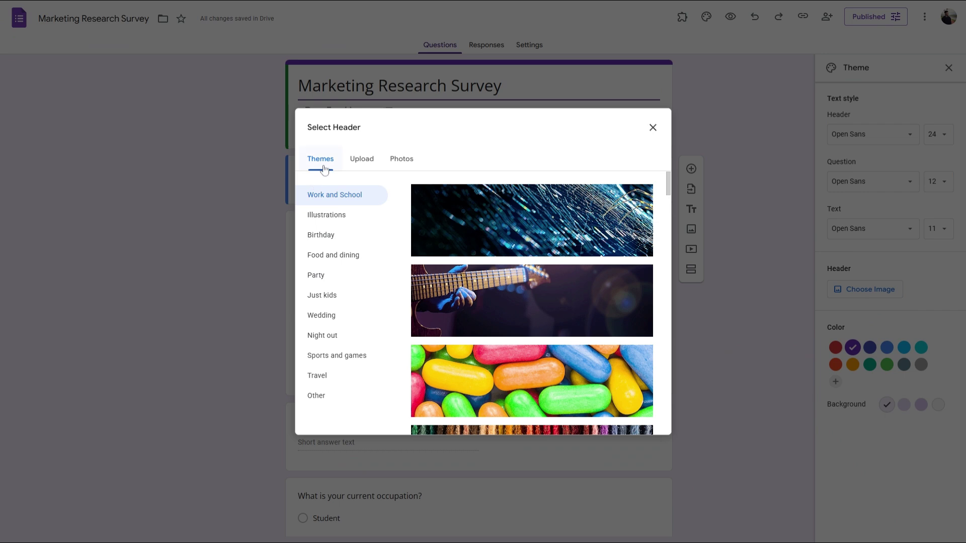
pyautogui.scroll(-3, 561, 313)
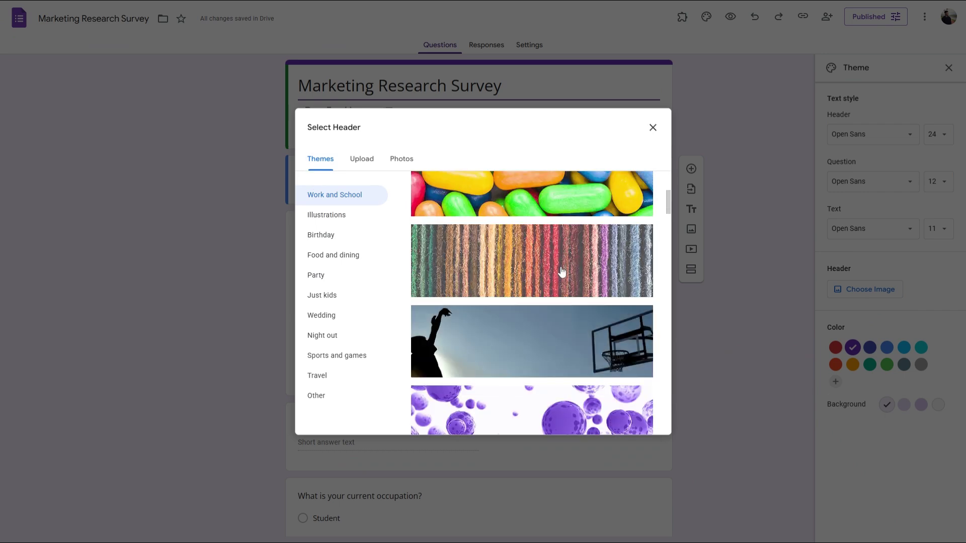
pyautogui.scroll(-3, 561, 272)
pyautogui.click(568, 289)
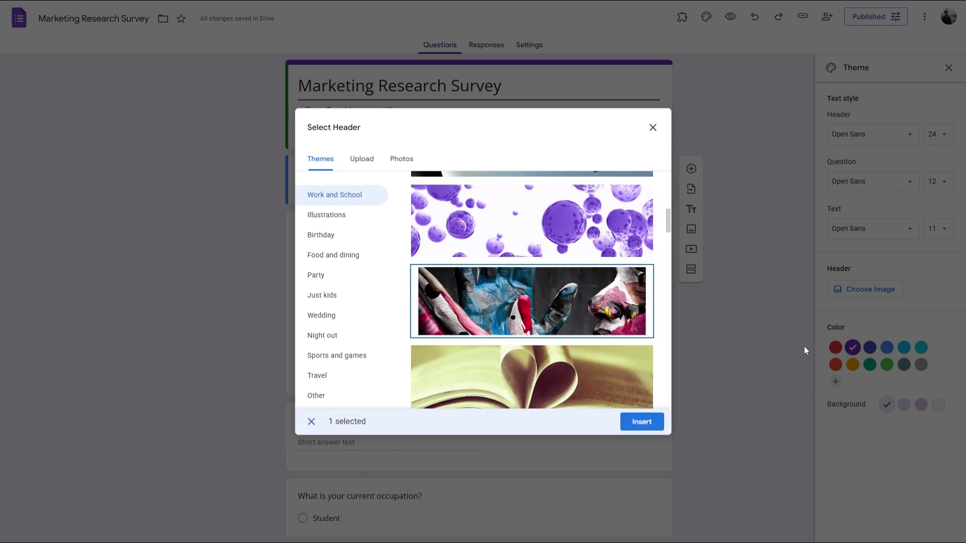
pyautogui.click(642, 421)
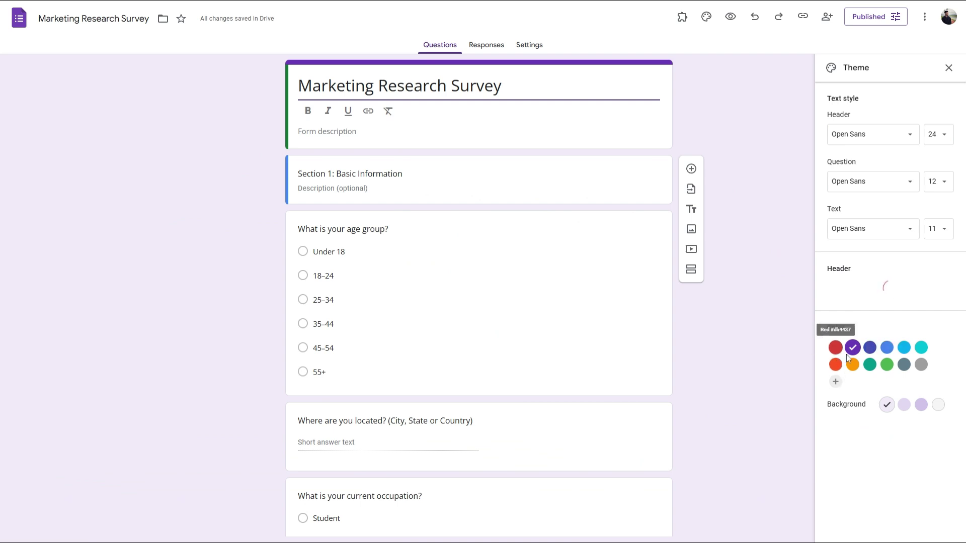
pyautogui.click(904, 347)
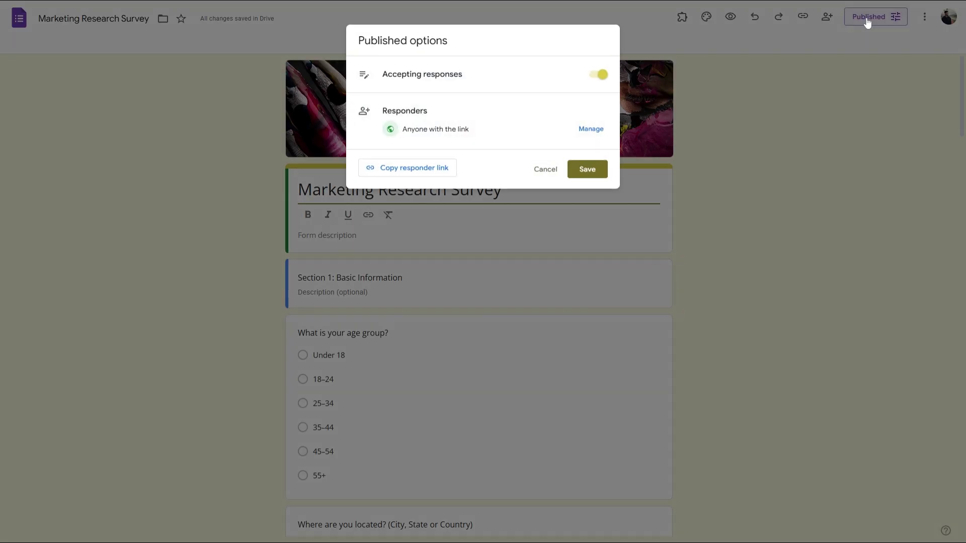
# Step: Keep responder access set to 'Anyone with the link' and save the publishing options
pyautogui.click(587, 131)
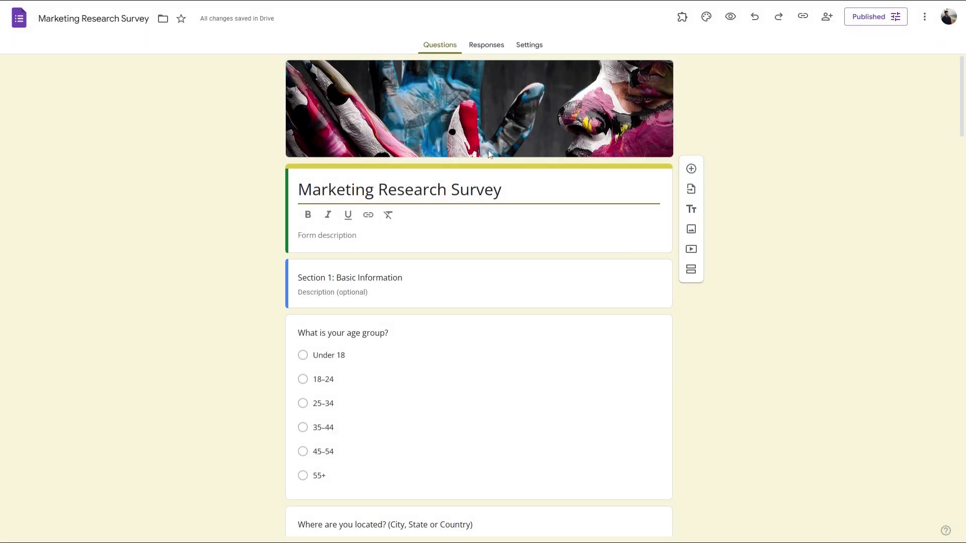
pyautogui.click(480, 342)
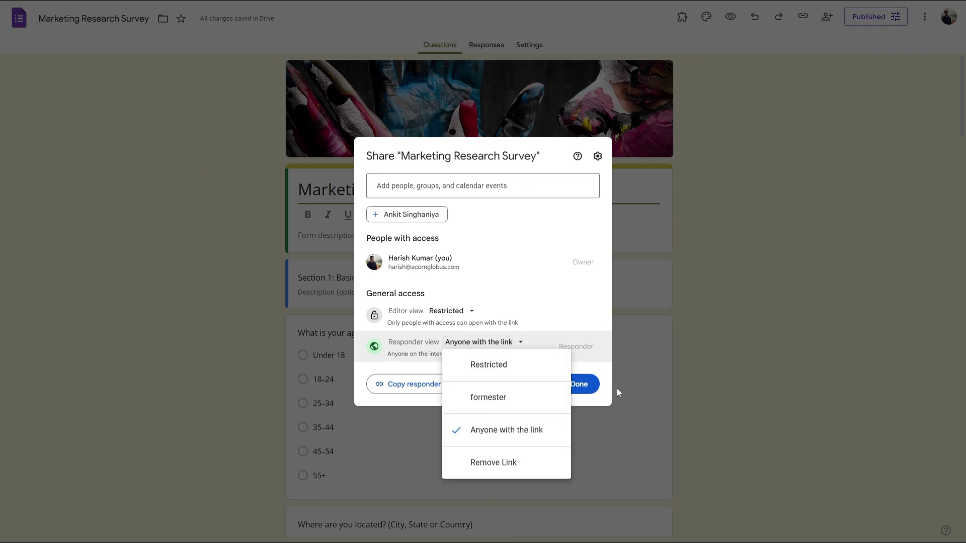
pyautogui.click(580, 385)
pyautogui.click(594, 170)
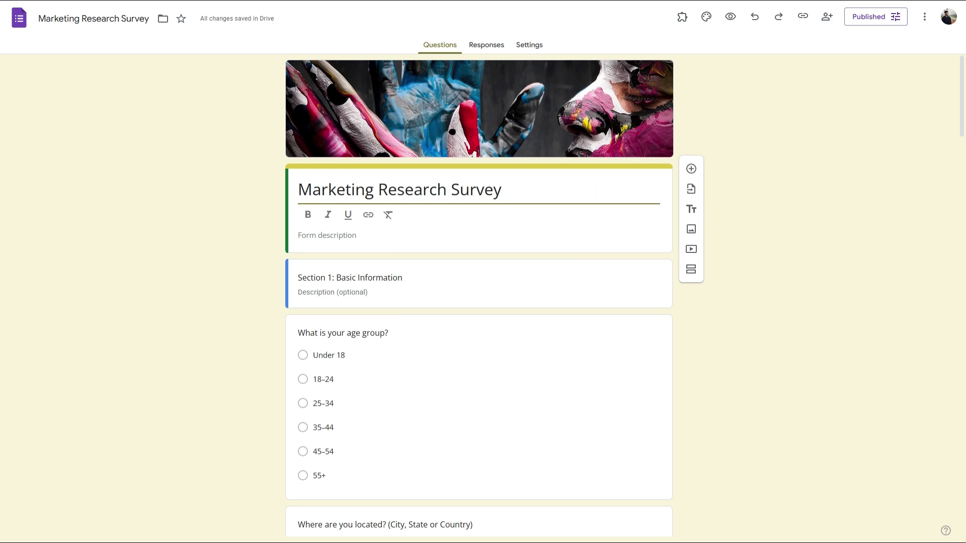
# Step: Confirm email addresses are not collected, both in Responses and in form defaults
pyautogui.click(530, 48)
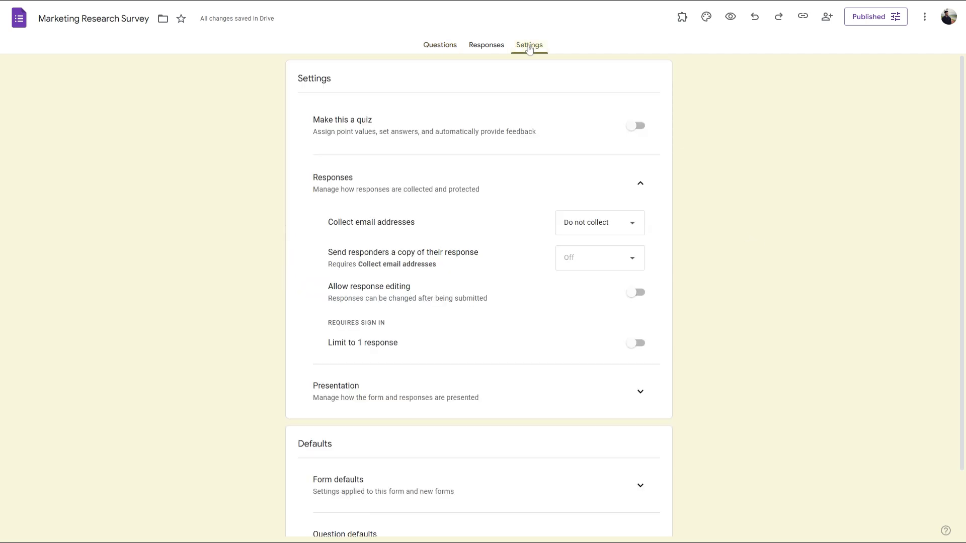
pyautogui.moveTo(312, 178); pyautogui.dragTo(354, 177)
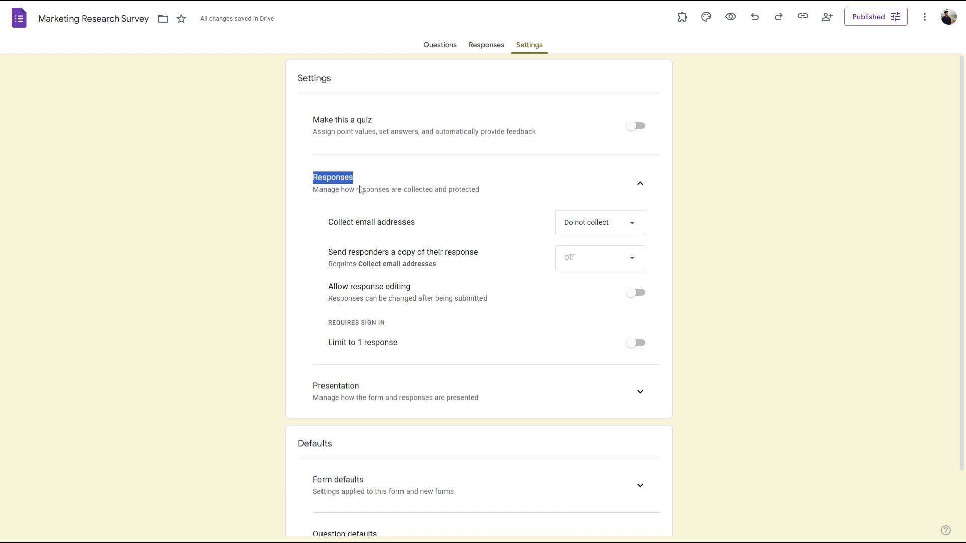
pyautogui.moveTo(328, 222); pyautogui.dragTo(420, 226)
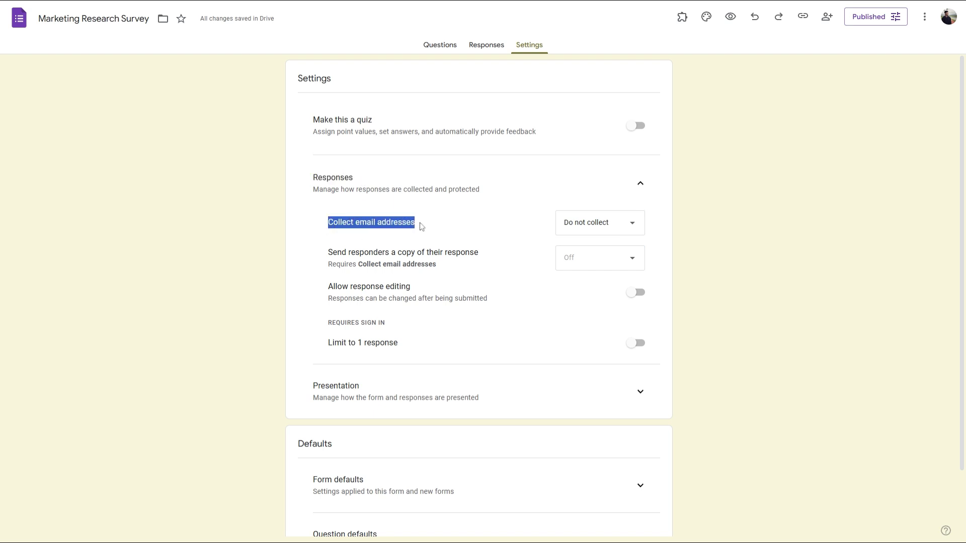
pyautogui.click(602, 228)
pyautogui.click(594, 228)
pyautogui.scroll(-1, 588, 281)
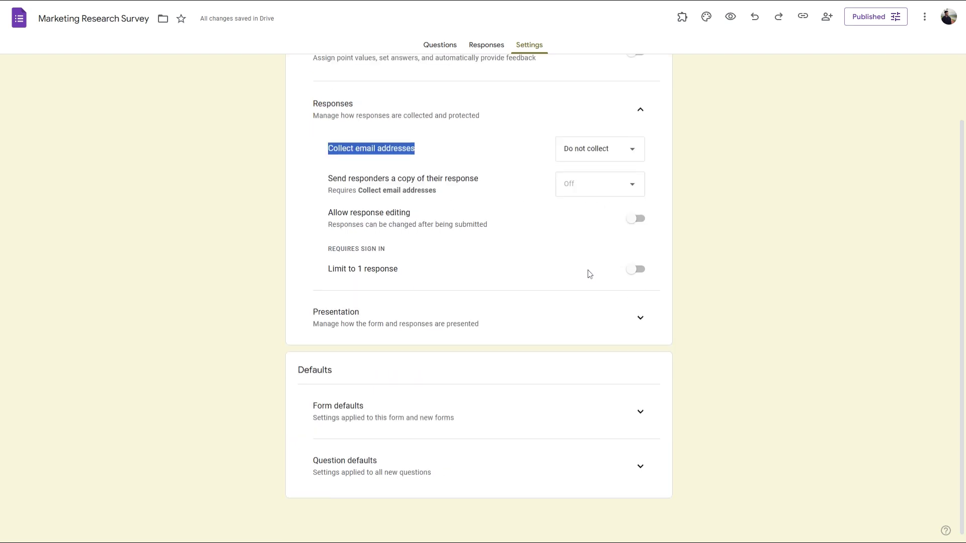
pyautogui.click(640, 411)
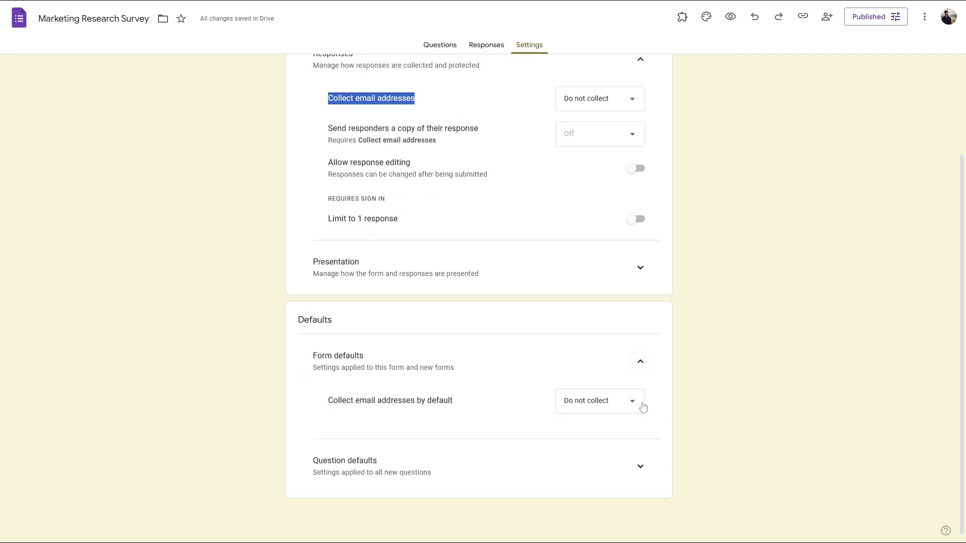
pyautogui.click(607, 404)
pyautogui.click(597, 401)
pyautogui.moveTo(326, 219); pyautogui.dragTo(397, 220)
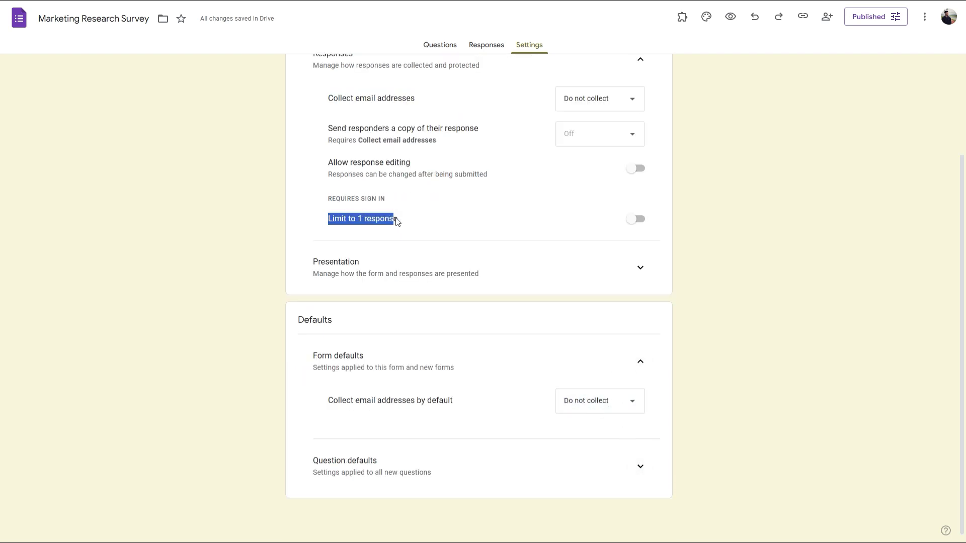
pyautogui.click(640, 272)
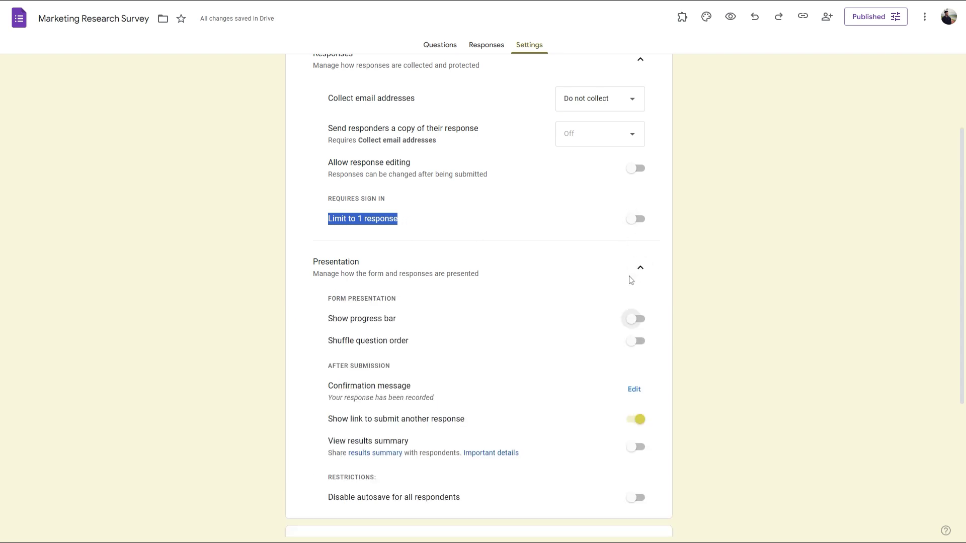
pyautogui.scroll(3, 631, 280)
# Step: Copy the survey's shortened responder link
pyautogui.click(802, 16)
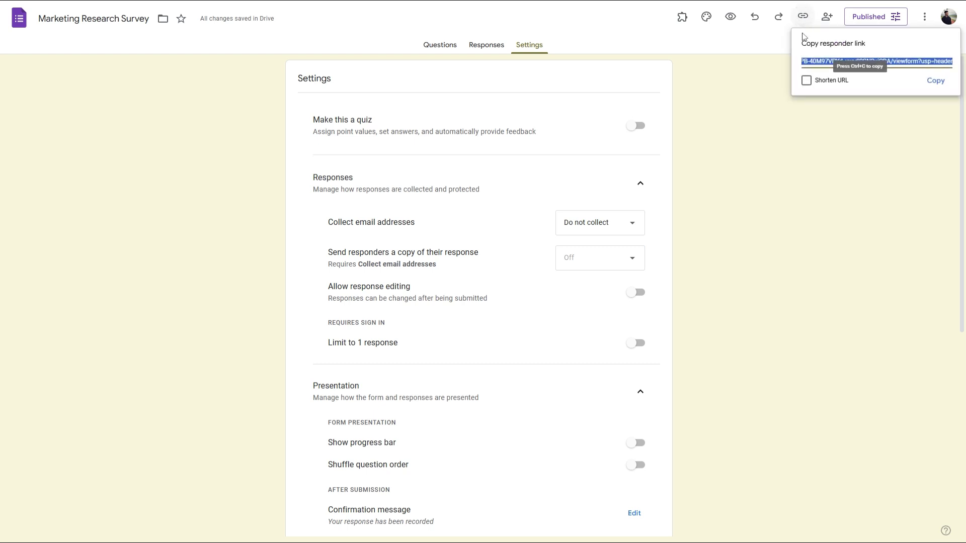
pyautogui.click(807, 80)
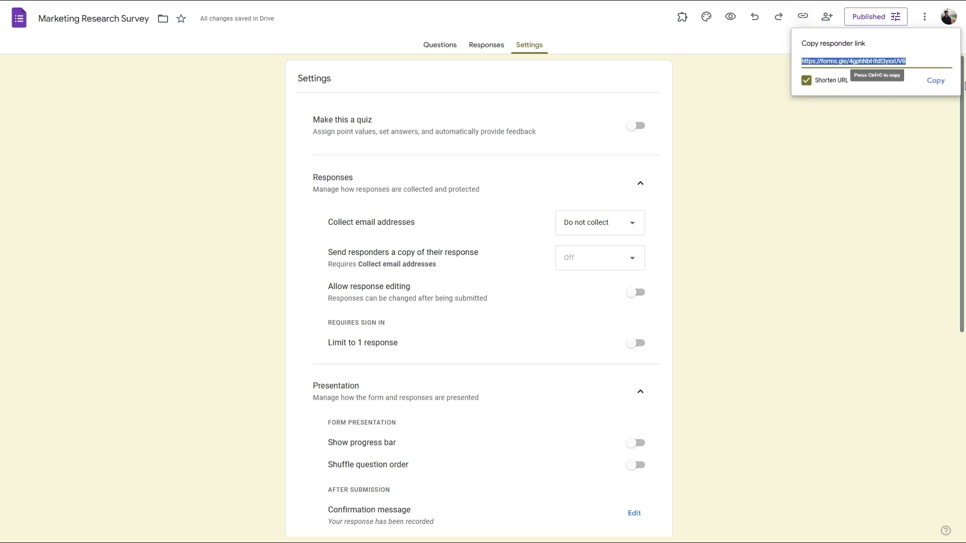
pyautogui.click(943, 89)
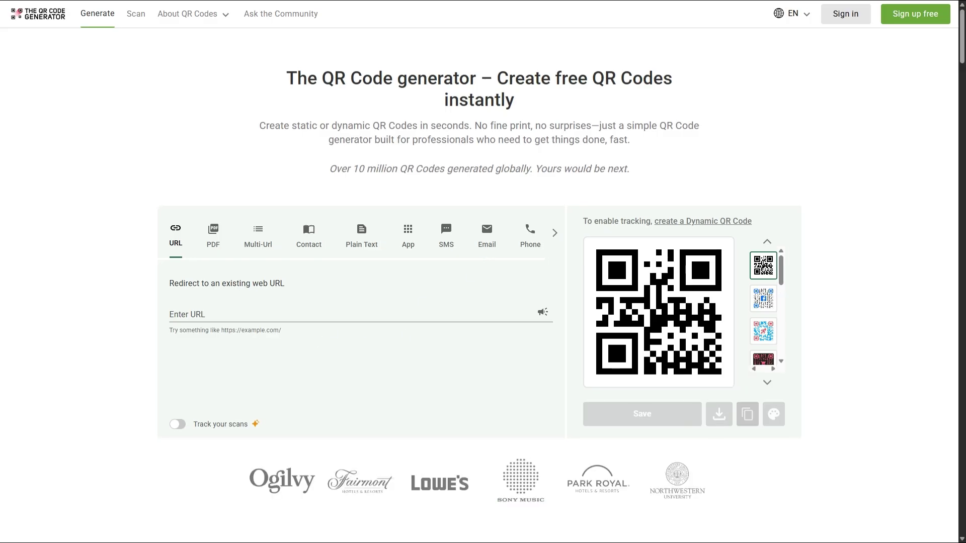
# Step: Make a QR code from the short link forms.gle/4gphNbHfdt3yxxUV8 and save it as a 1000px PNG
pyautogui.hotkey('ctrl', 'v')
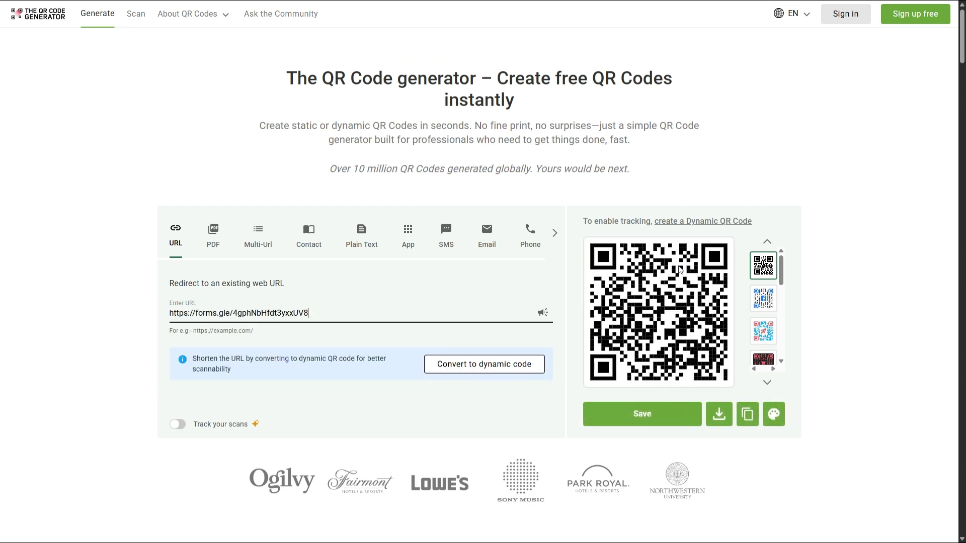
pyautogui.click(718, 415)
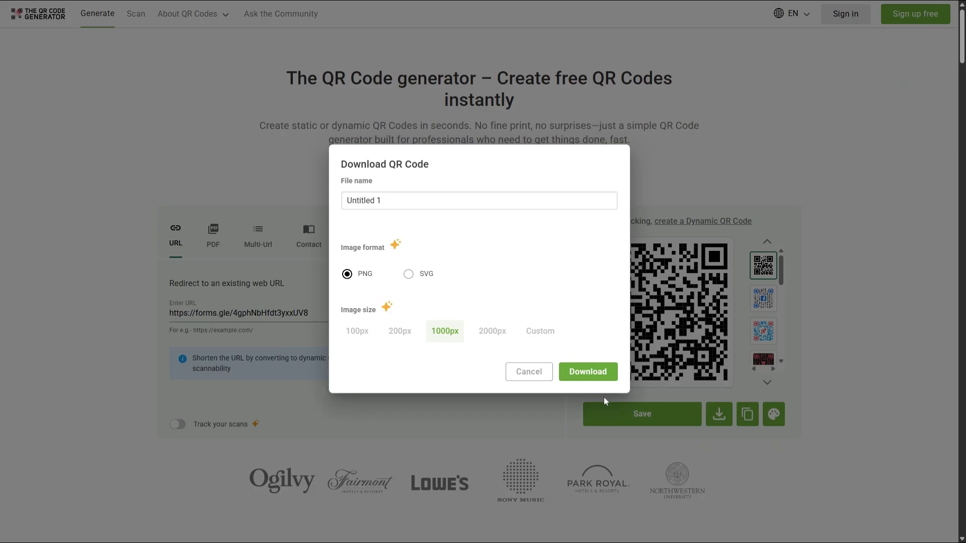
pyautogui.click(575, 371)
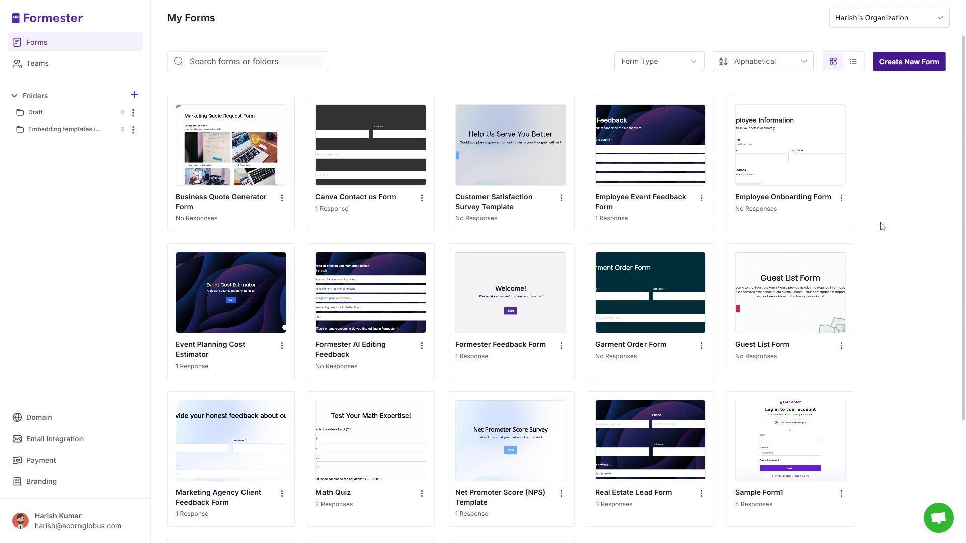
# Step: Start a new Formester form using Start with AI, then Create Form with AI
pyautogui.click(905, 61)
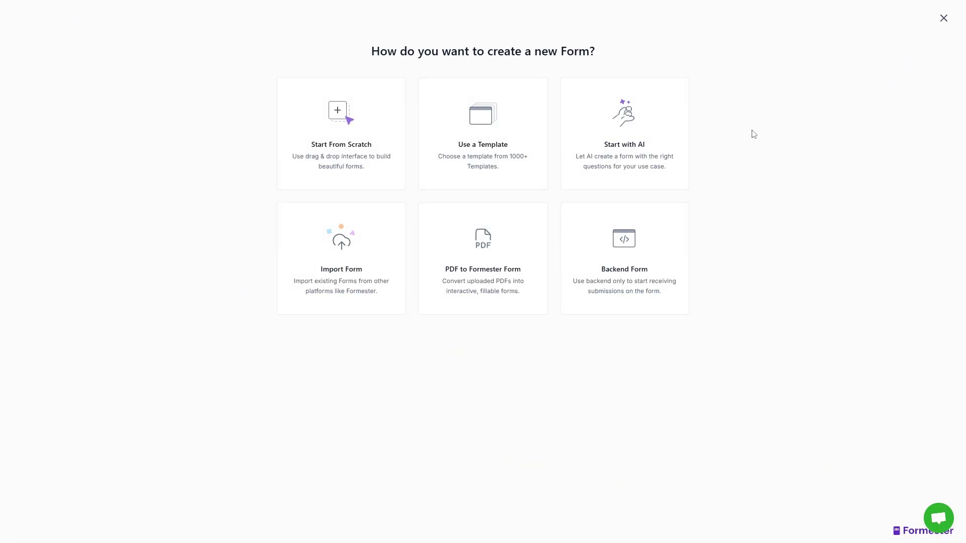
pyautogui.click(630, 137)
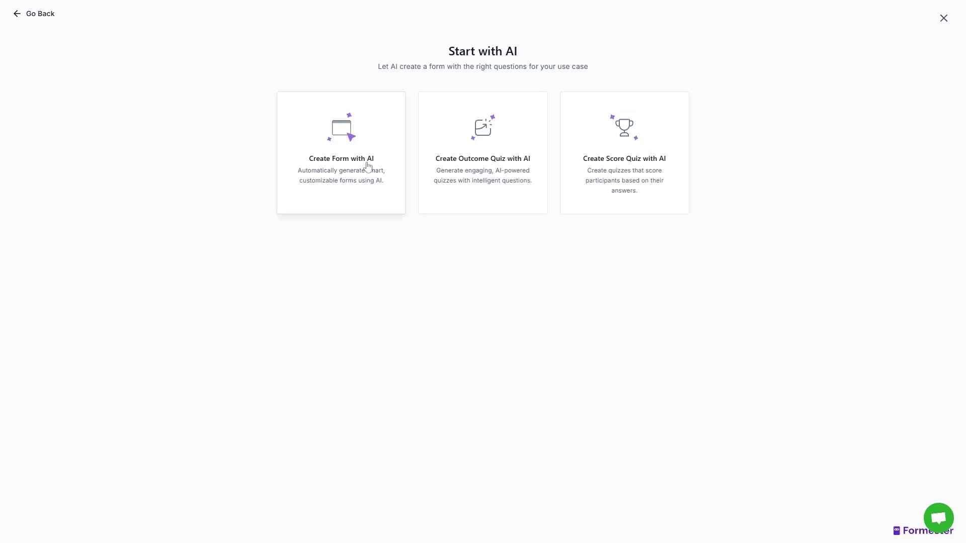
pyautogui.click(345, 146)
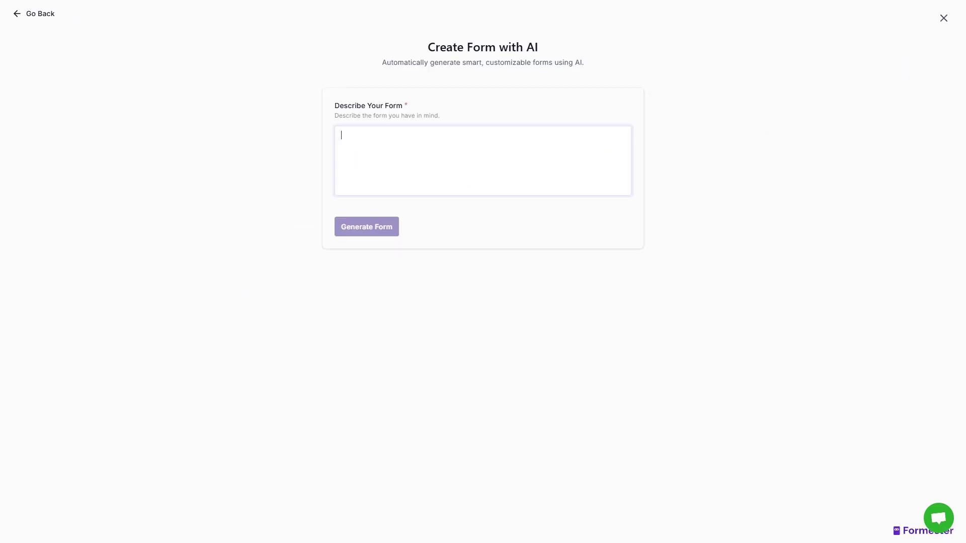
pyautogui.write('Generate an detailed survey for a saas product market research')
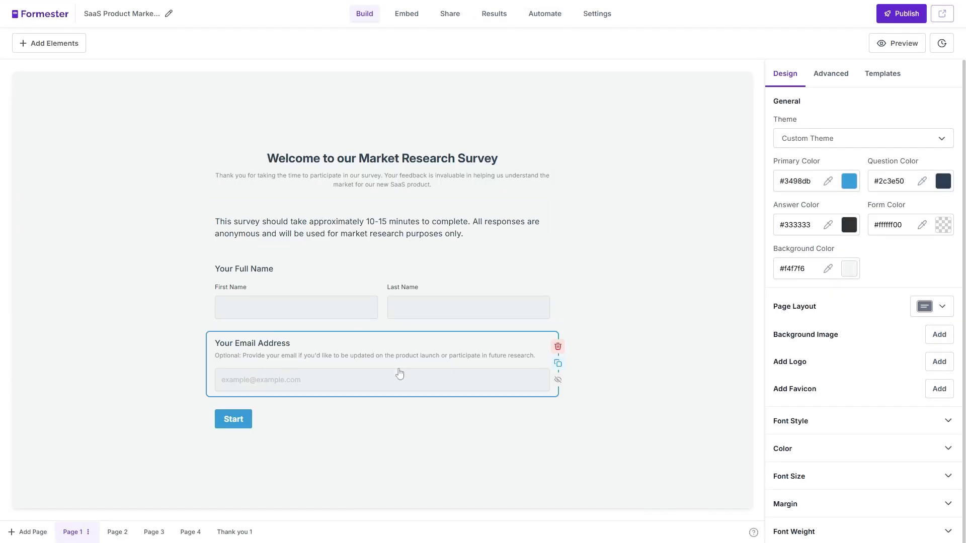
# Step: Review Pages 2–4, including the satisfaction matrix, and the thank-you page, then return to Page 1
pyautogui.click(117, 534)
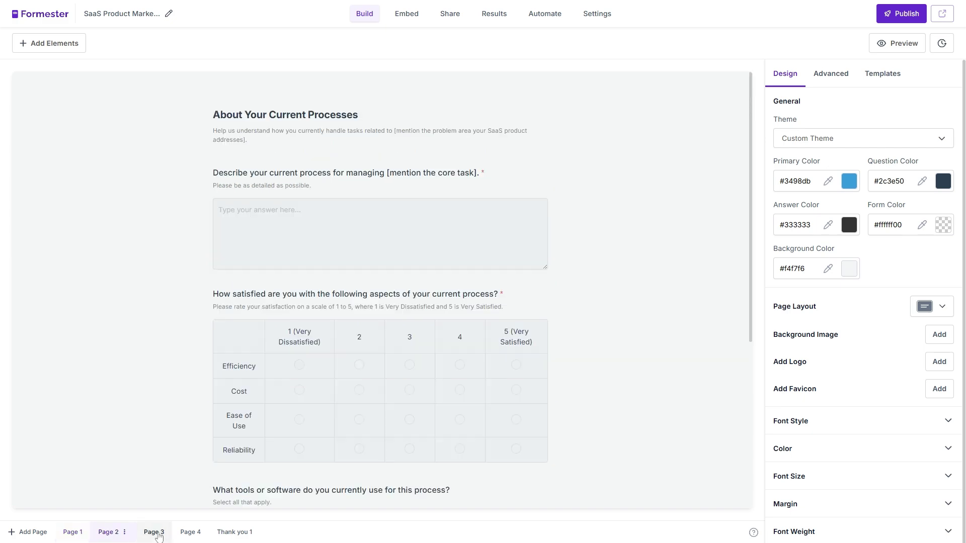
pyautogui.scroll(-3, 371, 414)
pyautogui.scroll(3, 367, 423)
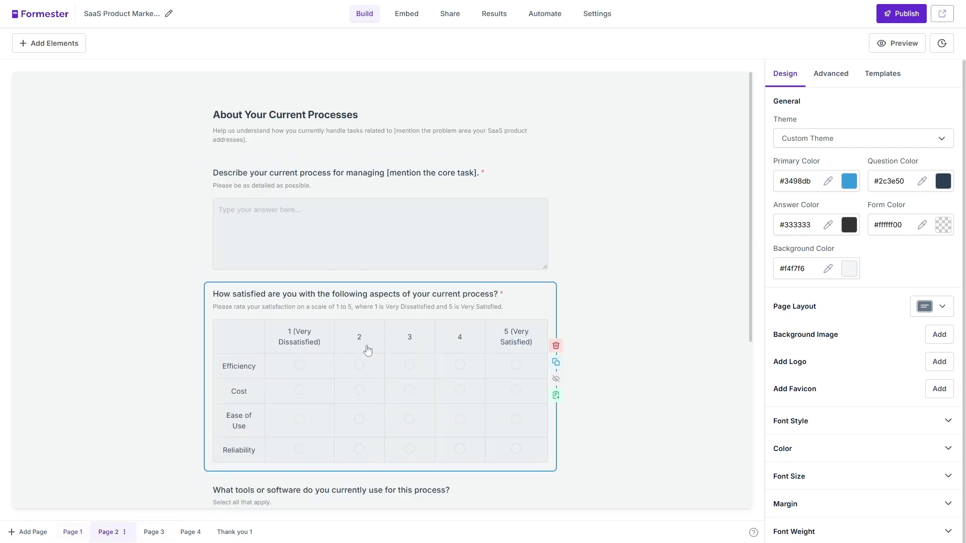
pyautogui.click(469, 311)
pyautogui.click(151, 532)
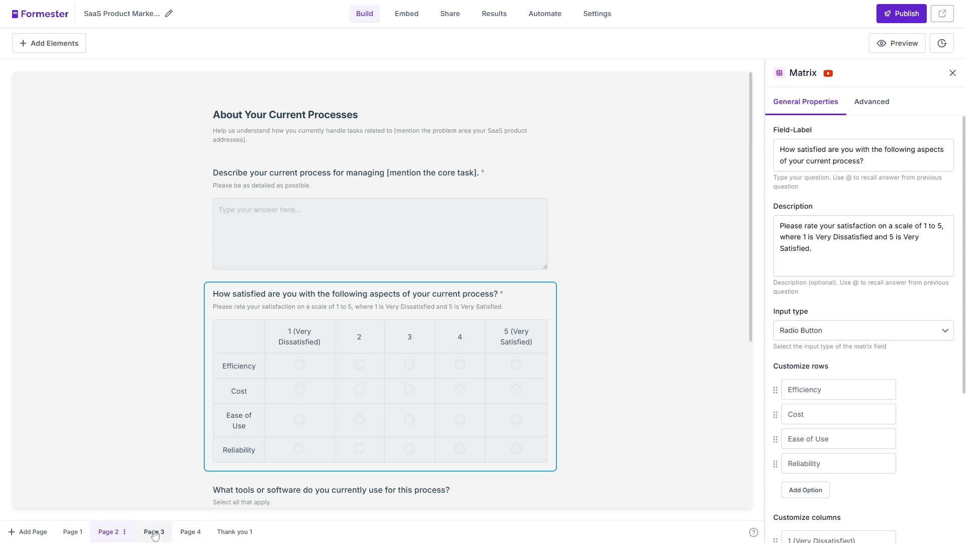
pyautogui.click(192, 533)
pyautogui.scroll(-2, 320, 427)
pyautogui.scroll(2, 261, 492)
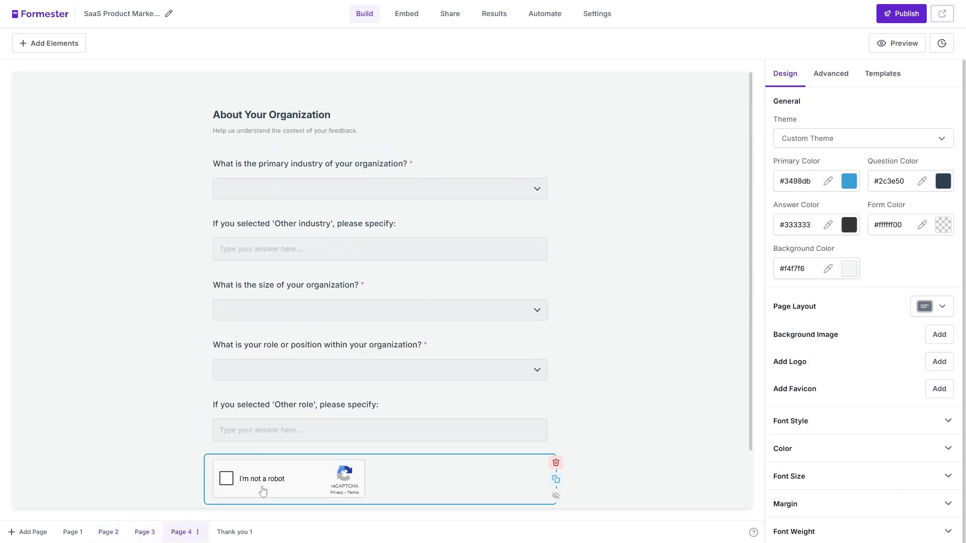
pyautogui.click(235, 532)
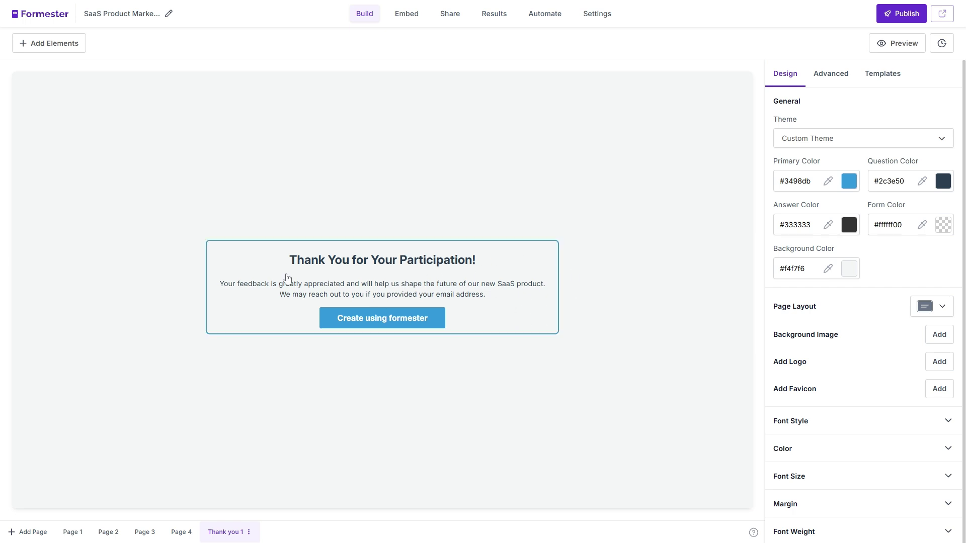
pyautogui.click(74, 531)
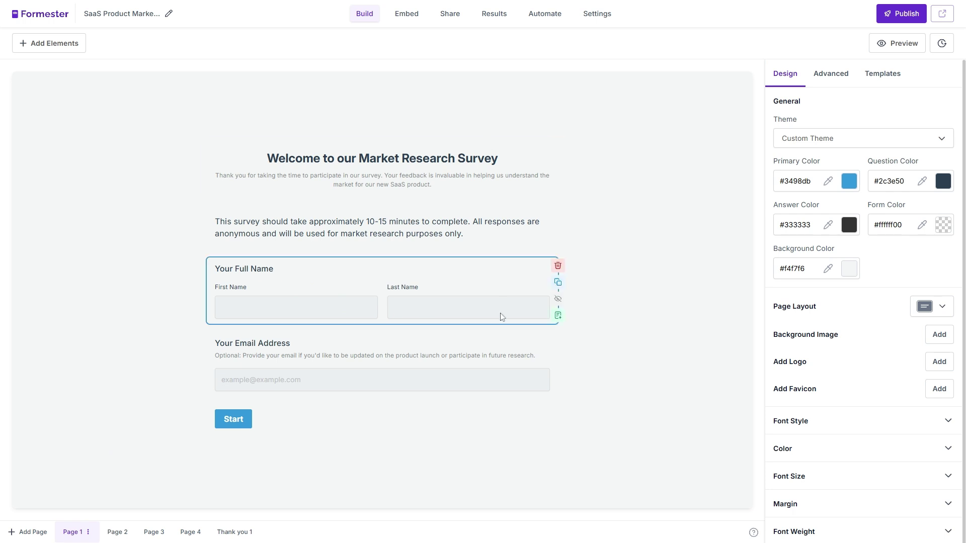